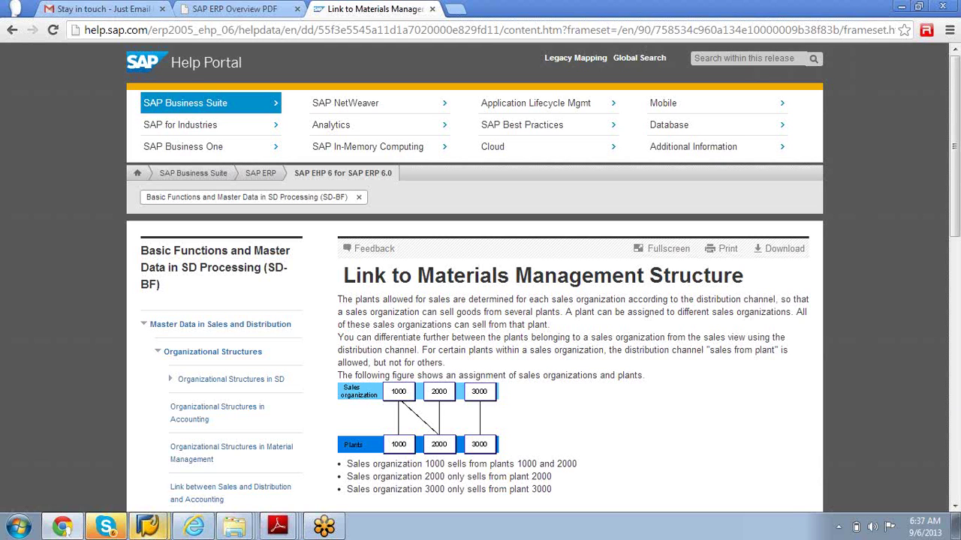
Step: Switch to SAP Easy Access, run transaction spro and expand Enterprise Structure in the SAP Reference IMG
{"action": "mouse_move", "coordinate": [148, 527]}
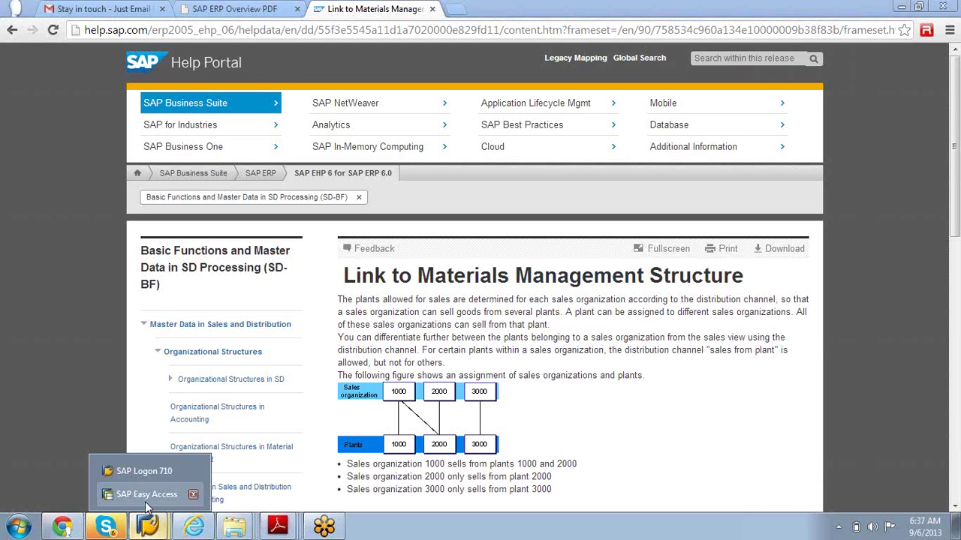
{"action": "left_click", "coordinate": [147, 495]}
{"action": "type", "text": "spro"}
{"action": "key", "text": "Return"}
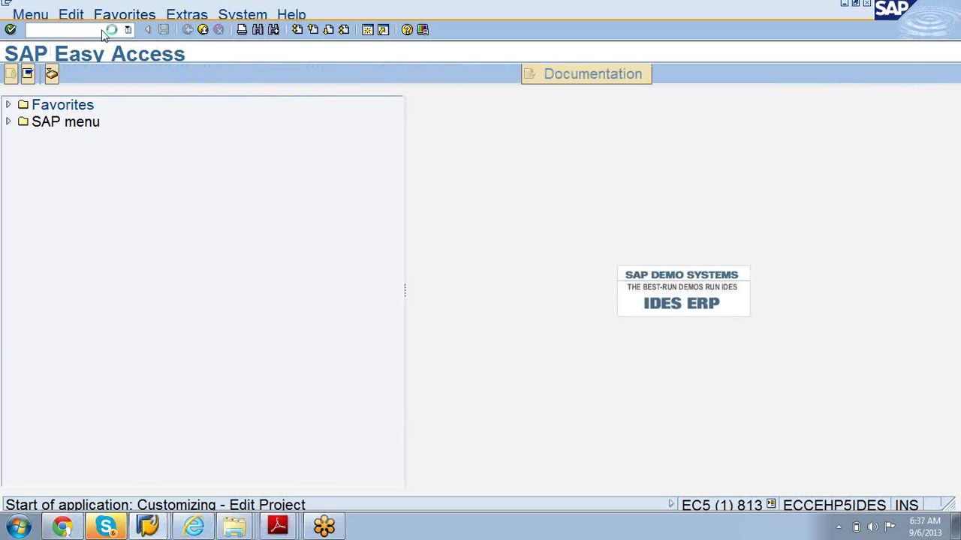
{"action": "left_click", "coordinate": [107, 85]}
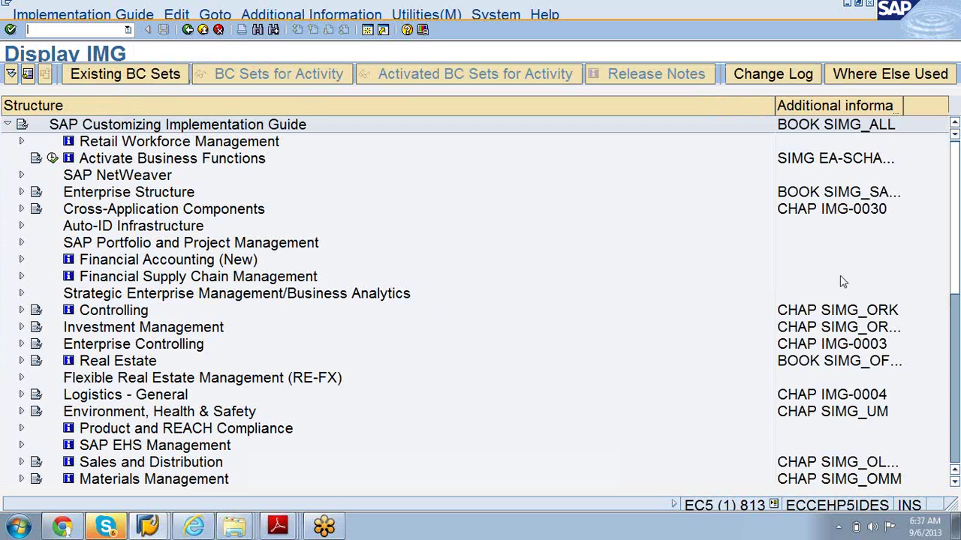
{"action": "scroll", "coordinate": [956, 283], "scroll_direction": "down", "scroll_amount": 2}
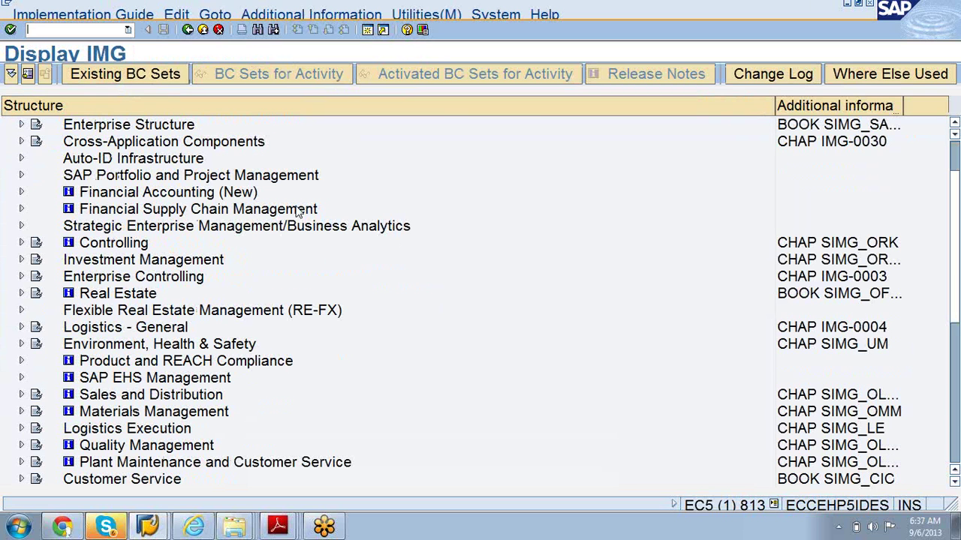
{"action": "left_click", "coordinate": [22, 126]}
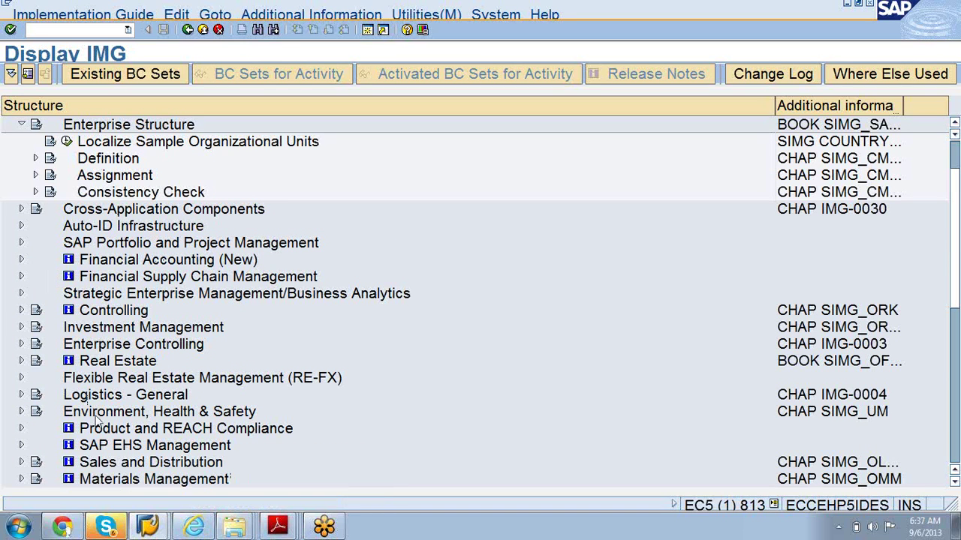
{"action": "left_click", "coordinate": [150, 530]}
{"action": "left_click", "coordinate": [142, 494]}
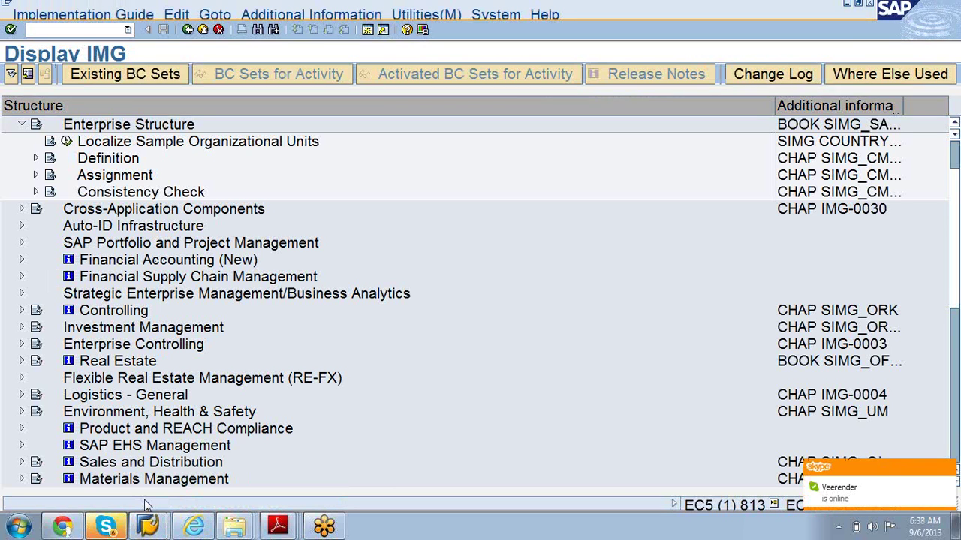
{"action": "left_click", "coordinate": [147, 526]}
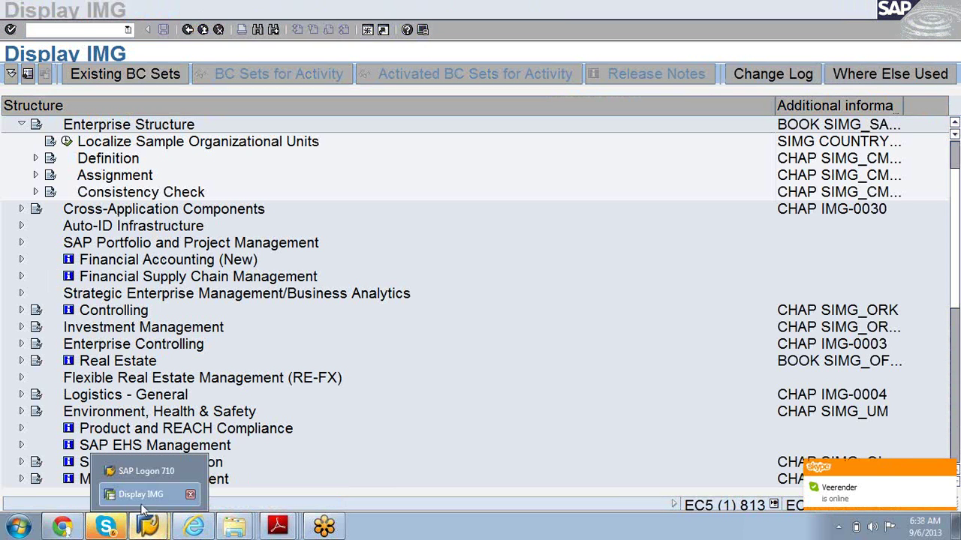
{"action": "left_click", "coordinate": [139, 495]}
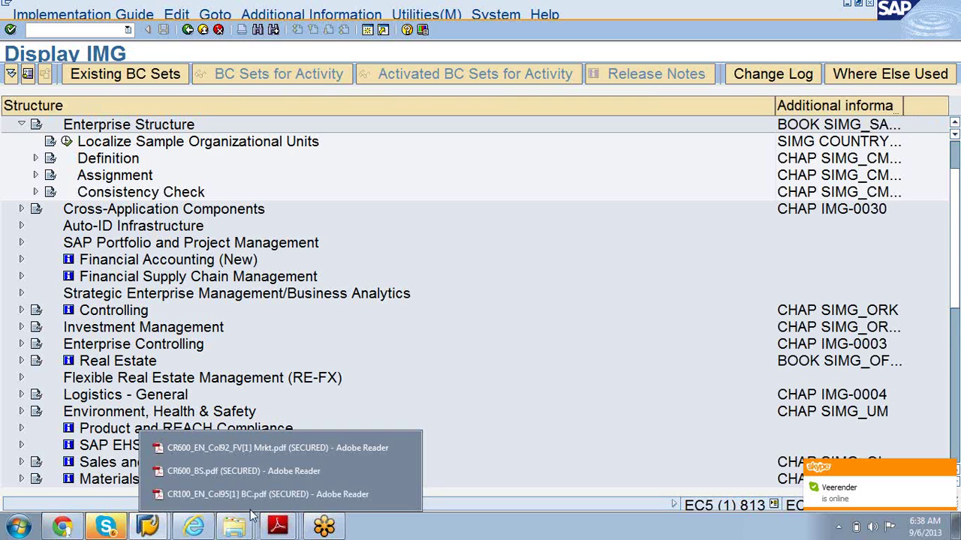
Step: Switch to Chrome and review the help topics on the Materials Management structure link and the link between Sales and Distribution and Accounting
{"action": "mouse_move", "coordinate": [61, 529]}
{"action": "left_click", "coordinate": [58, 488]}
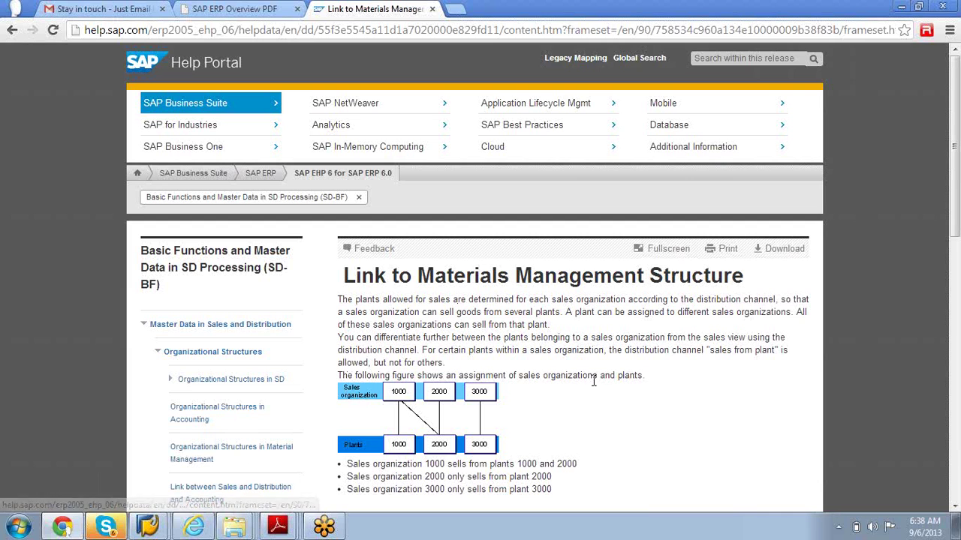
{"action": "left_click", "coordinate": [955, 508]}
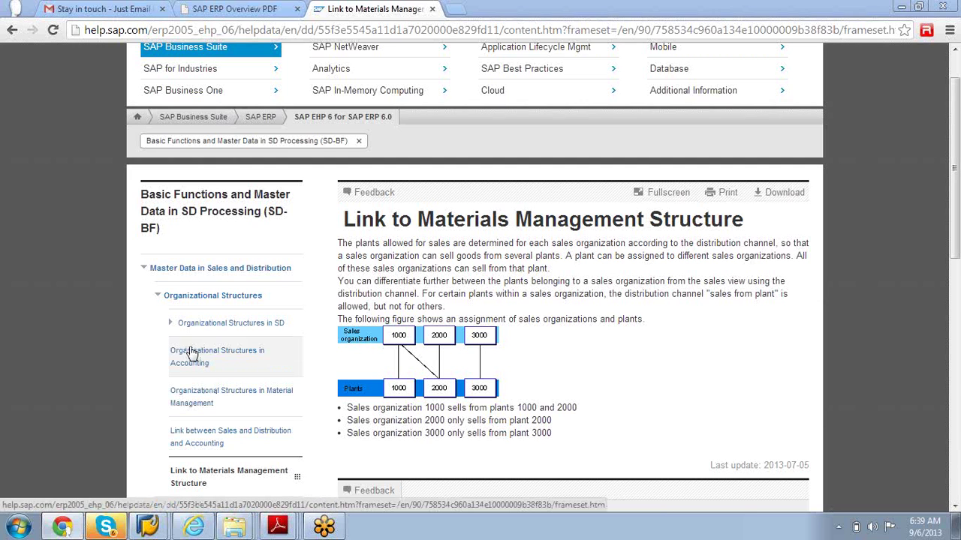
{"action": "left_click", "coordinate": [208, 436]}
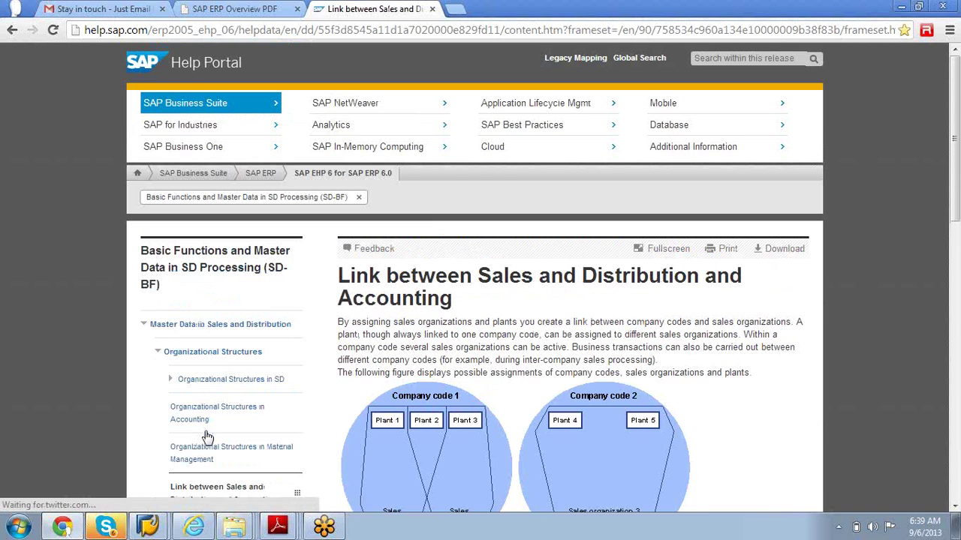
Step: Review the Organizational Structures in SD help topic and its Sales Areas subtopic with the organizational diagram
{"action": "left_click", "coordinate": [247, 380]}
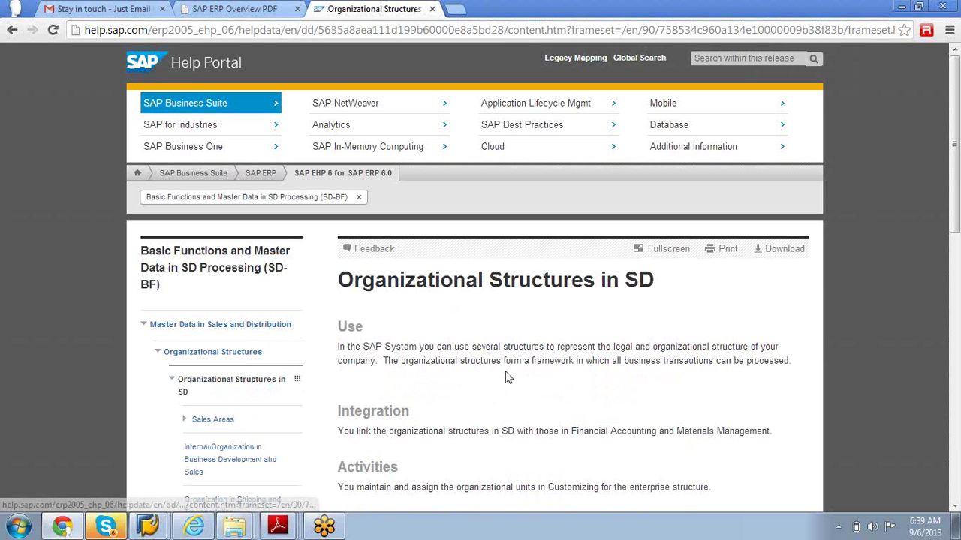
{"action": "left_click_drag", "start_coordinate": [951, 228], "coordinate": [955, 332]}
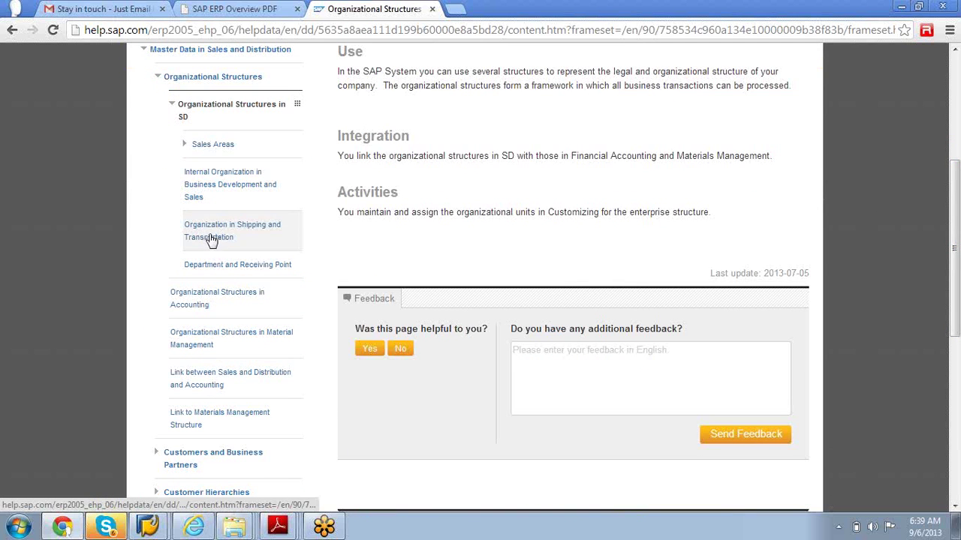
{"action": "left_click", "coordinate": [208, 147]}
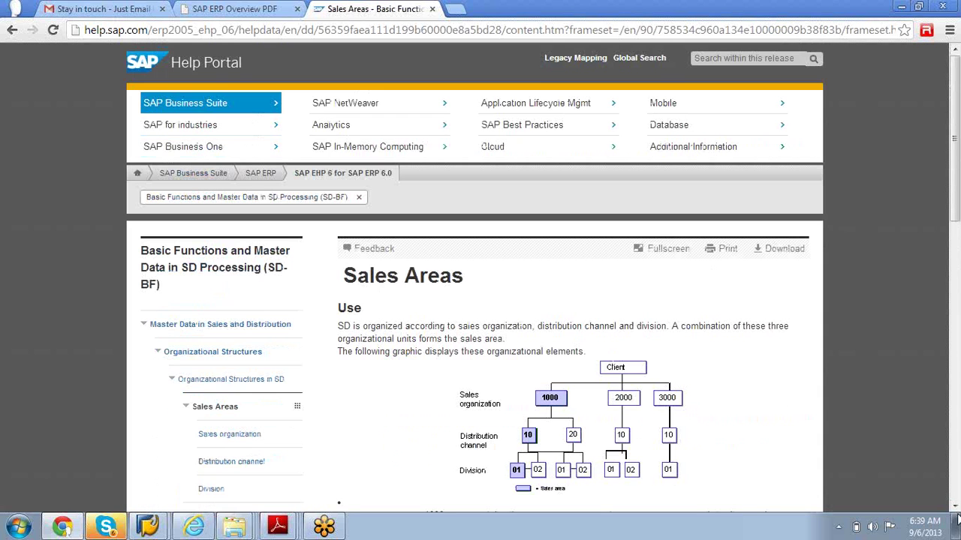
{"action": "left_click", "coordinate": [955, 507]}
{"action": "left_click_drag", "start_coordinate": [956, 507], "coordinate": [955, 507]}
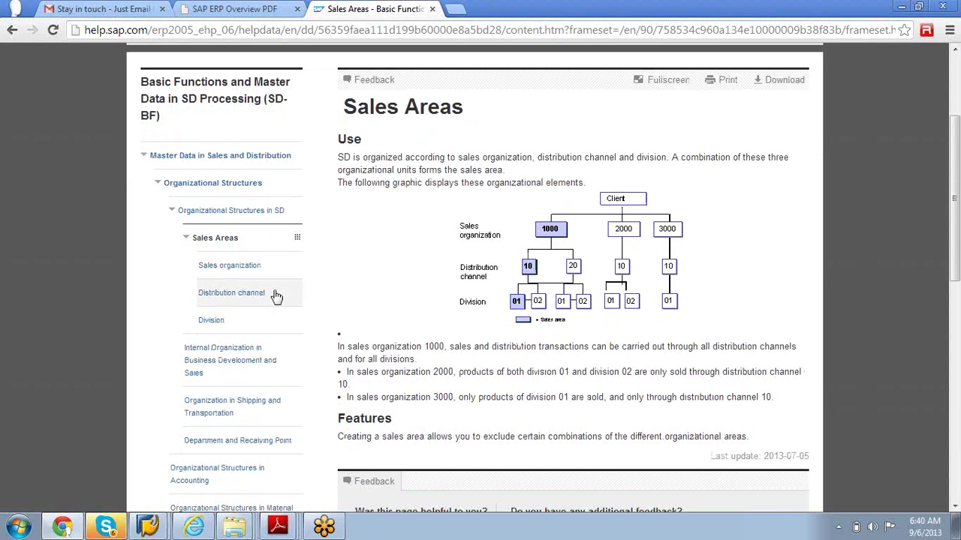
Step: Review the help topics Internal Organization in Business Development and Sales and Organization in Shipping and Transportation
{"action": "left_click", "coordinate": [203, 363]}
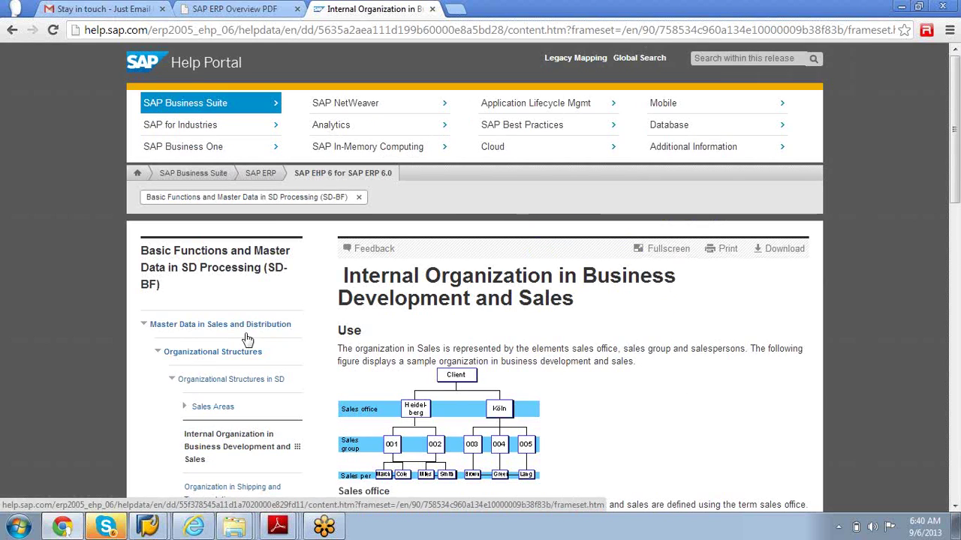
{"action": "left_click", "coordinate": [955, 508]}
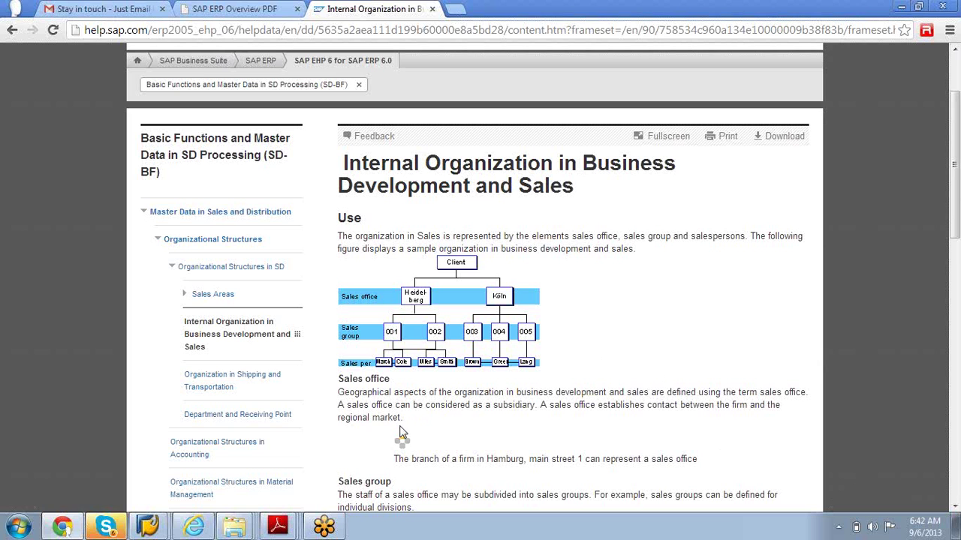
{"action": "left_click", "coordinate": [216, 381]}
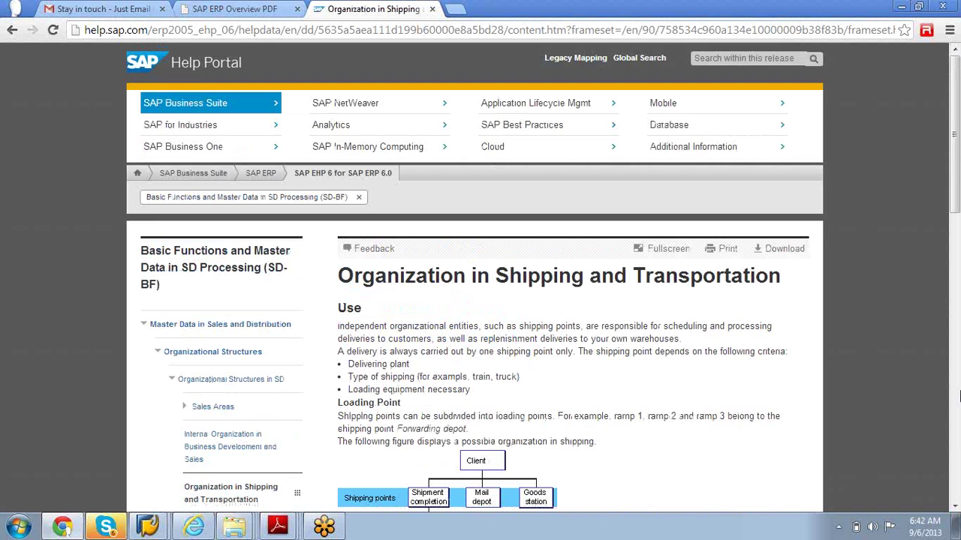
{"action": "left_click_drag", "start_coordinate": [954, 507], "coordinate": [955, 507]}
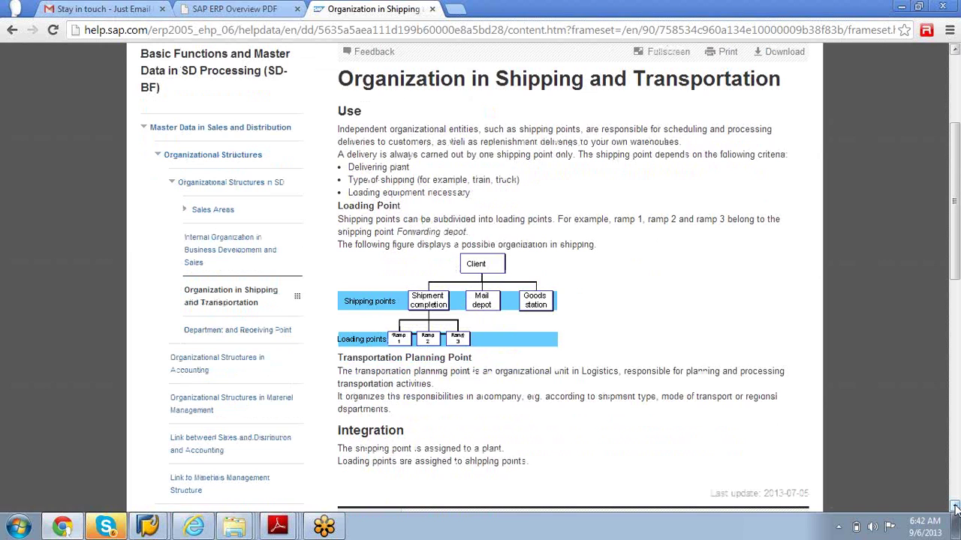
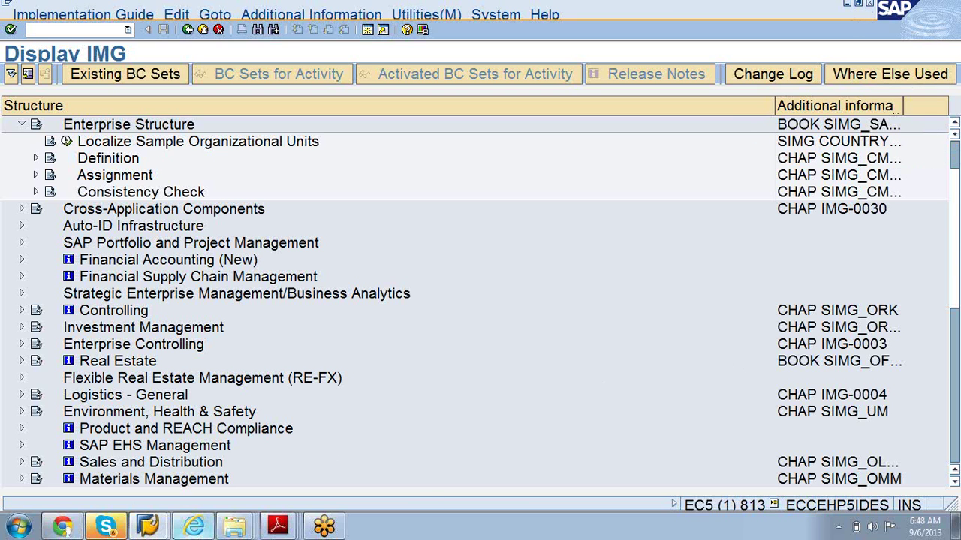
Step: Collapse Enterprise Structure in SAP's Display IMG and return to SAP Easy Access with the command /n
{"action": "mouse_move", "coordinate": [284, 532]}
{"action": "left_click", "coordinate": [918, 226]}
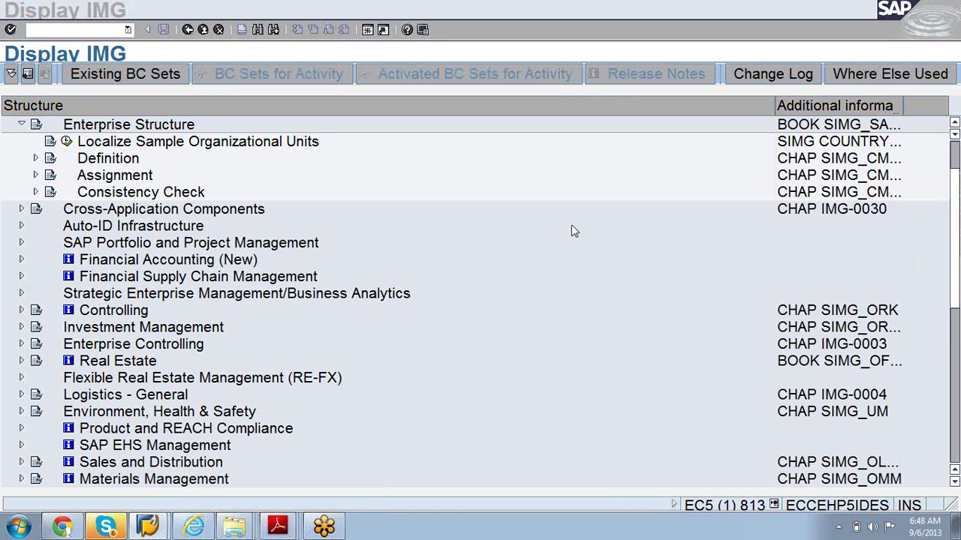
{"action": "left_click", "coordinate": [20, 124]}
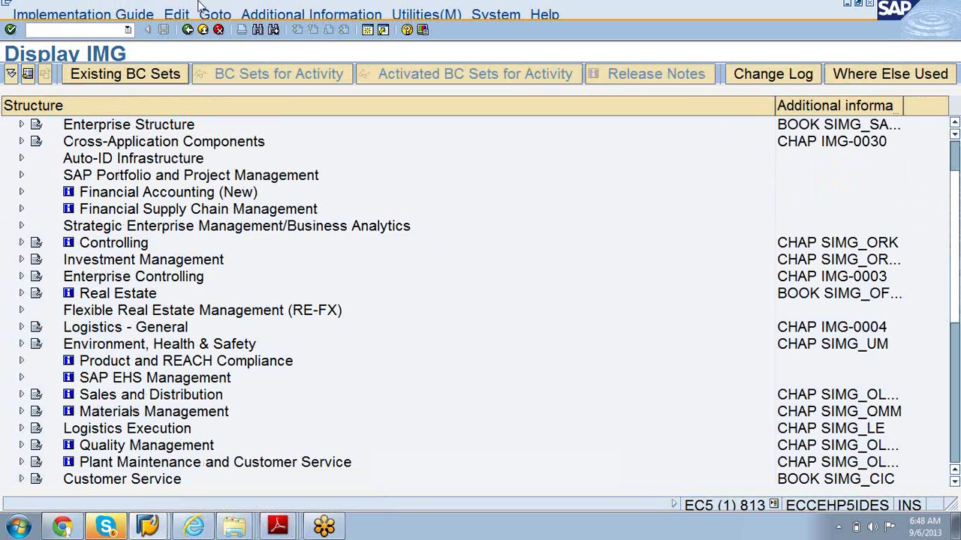
{"action": "left_click", "coordinate": [112, 29]}
{"action": "type", "text": "/n"}
{"action": "key", "text": "Return"}
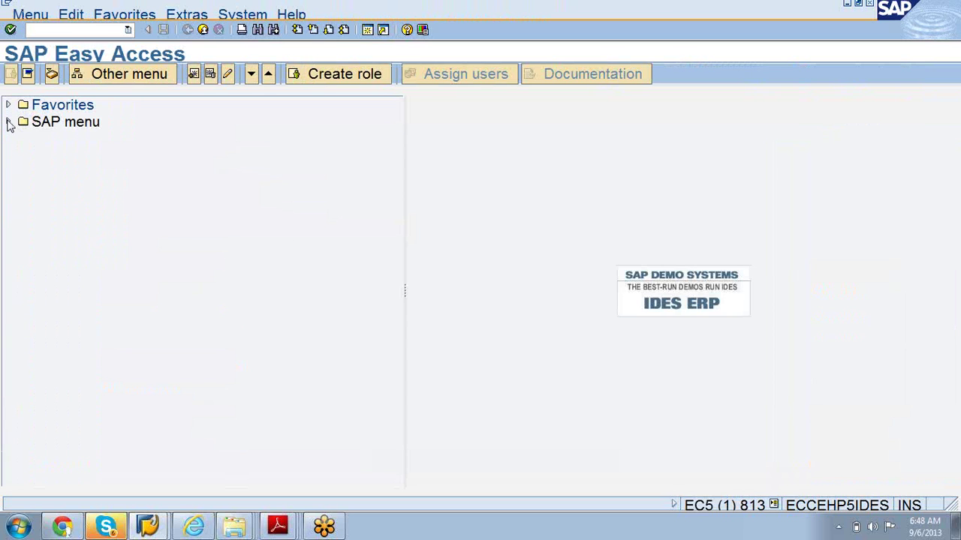
Step: Expand the SAP menu tree through Tools and Customizing down to the IMG folder's transactions
{"action": "left_click", "coordinate": [8, 122]}
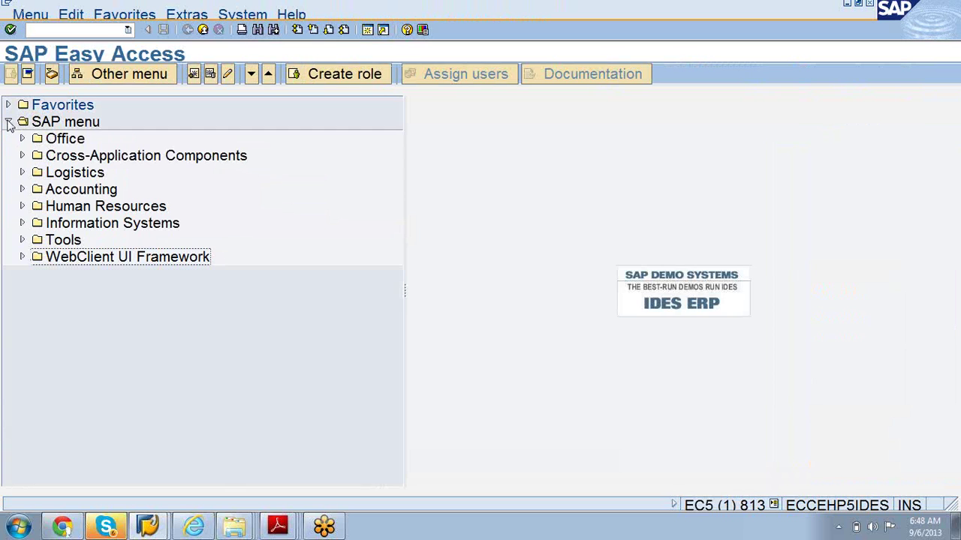
{"action": "left_click", "coordinate": [21, 240]}
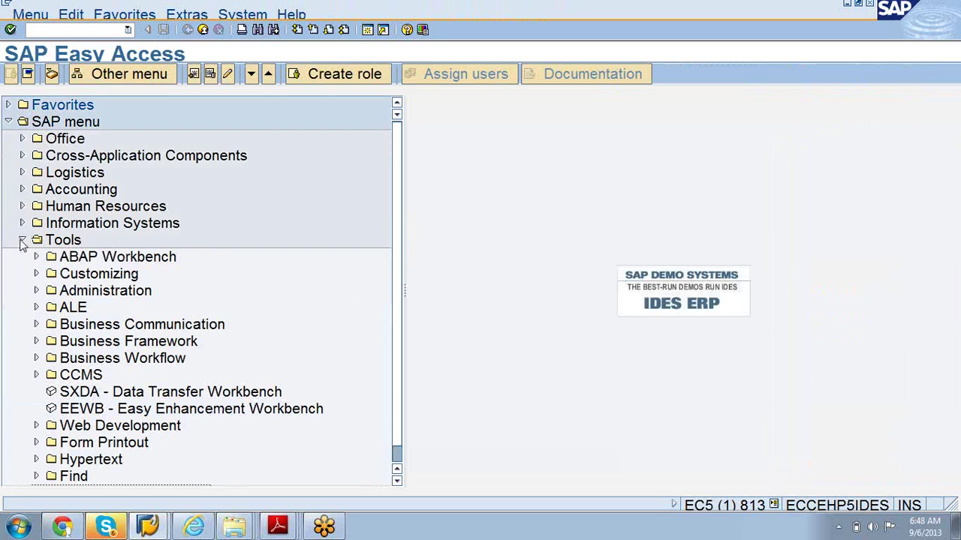
{"action": "left_click", "coordinate": [35, 274]}
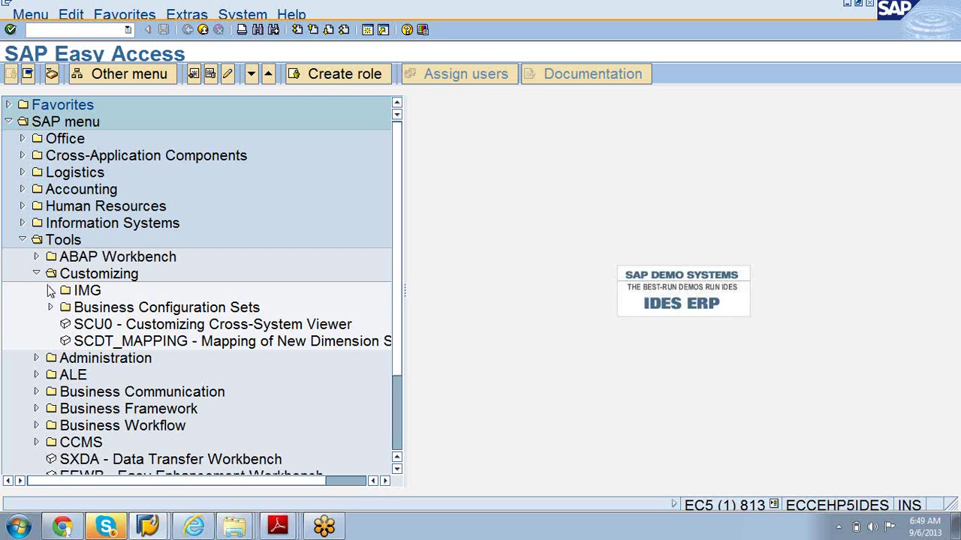
{"action": "left_click", "coordinate": [50, 291]}
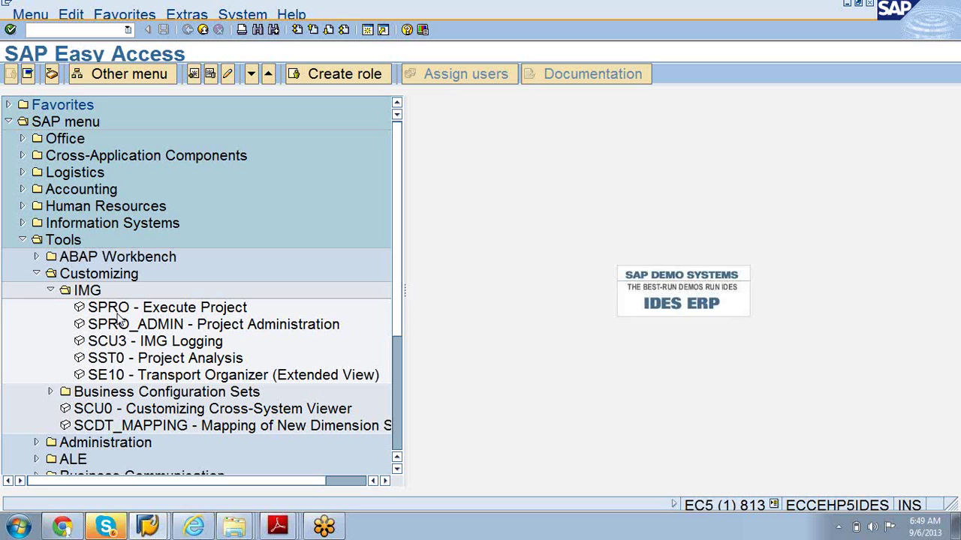
Step: Run SPRO - Execute Project from the IMG folder and open the SAP Reference IMG
{"action": "left_click", "coordinate": [117, 315]}
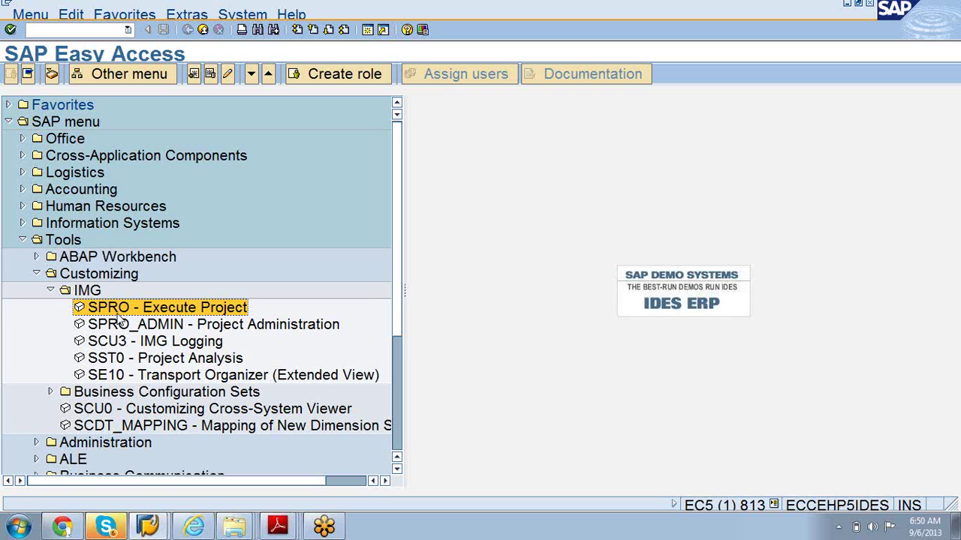
{"action": "double_click", "coordinate": [118, 311]}
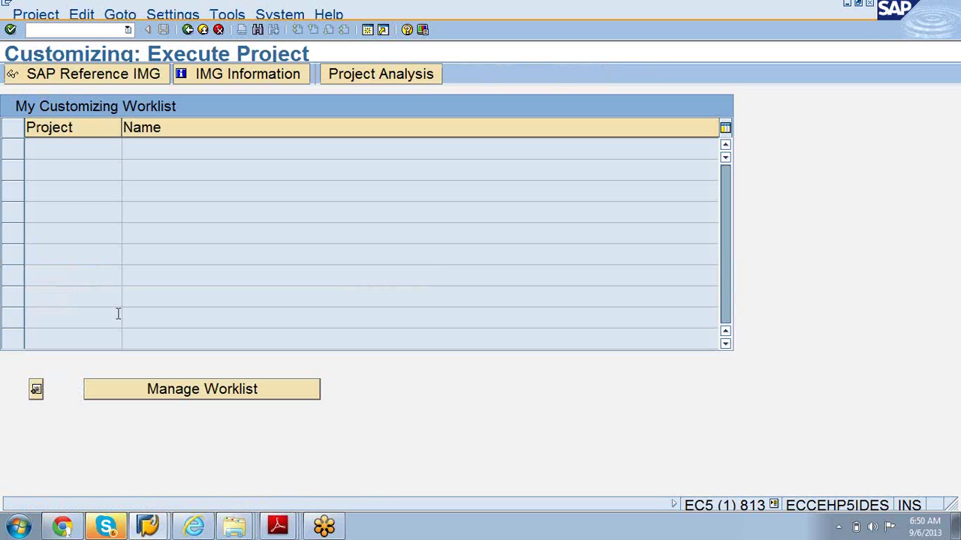
{"action": "left_click", "coordinate": [96, 81]}
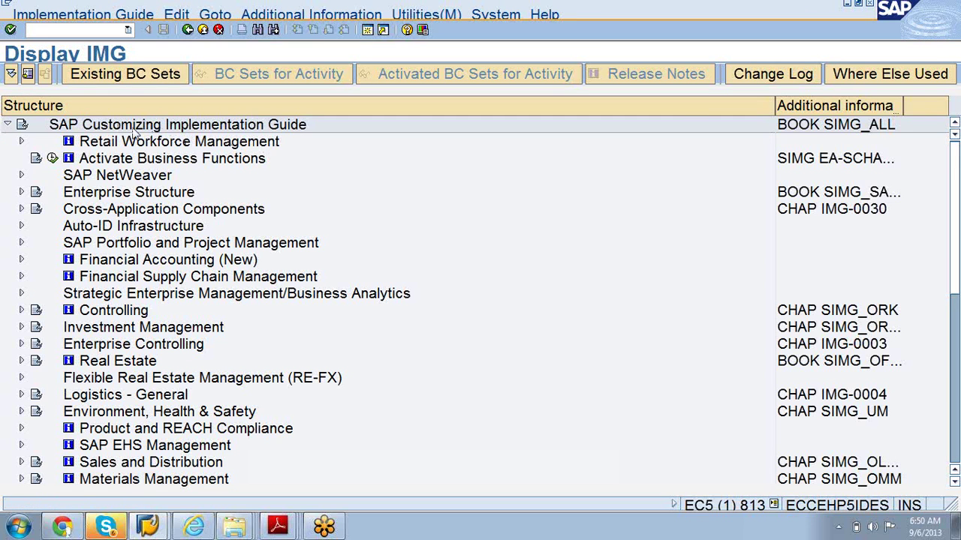
Step: Expand Enterprise Structure, its Definition node and the Sales and Distribution node beneath it in the implementation guide
{"action": "left_click", "coordinate": [126, 193]}
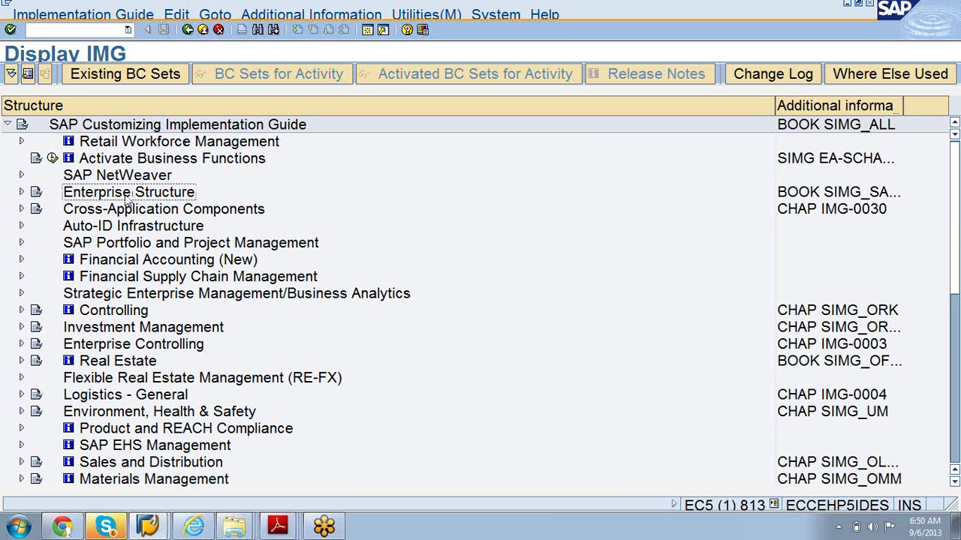
{"action": "left_click", "coordinate": [21, 193]}
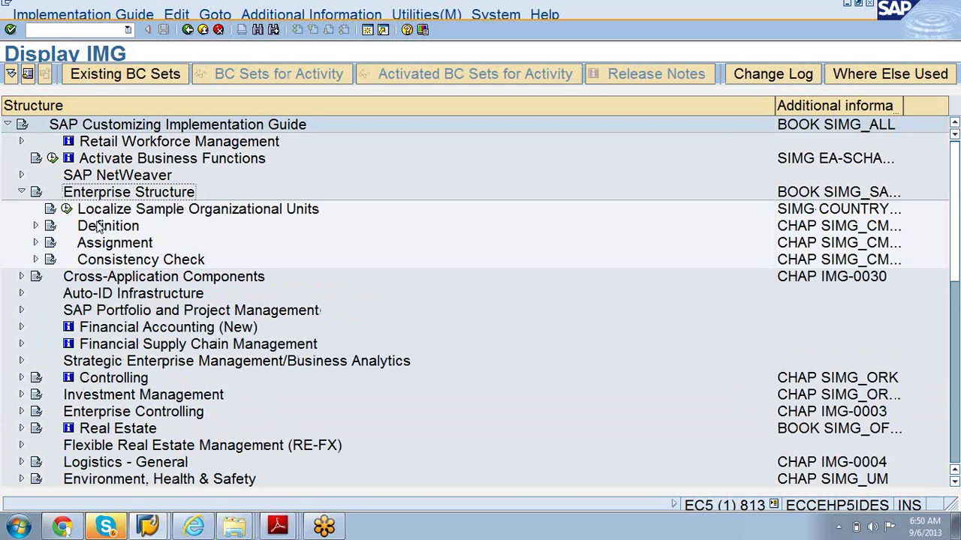
{"action": "left_click", "coordinate": [98, 227]}
{"action": "left_click", "coordinate": [97, 243]}
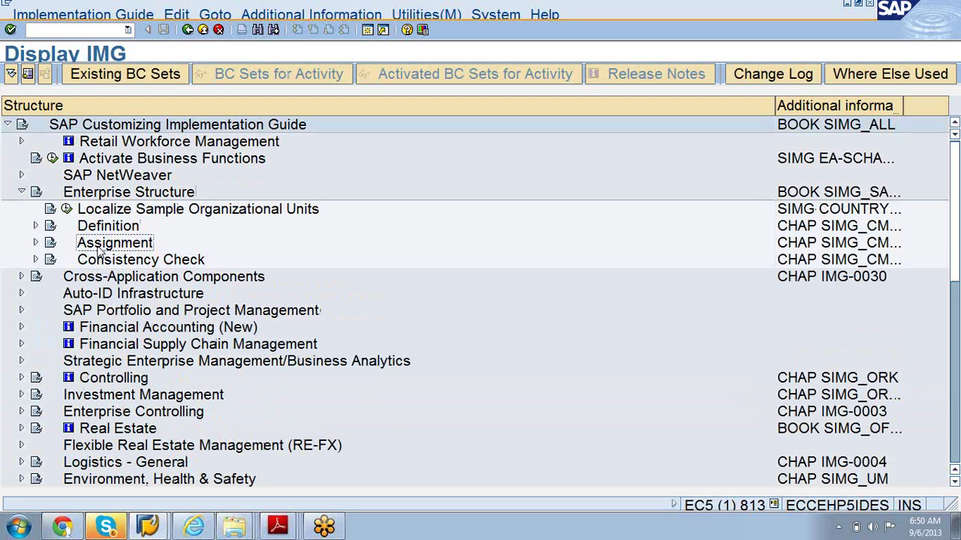
{"action": "left_click", "coordinate": [99, 231]}
{"action": "left_click", "coordinate": [100, 247]}
{"action": "left_click", "coordinate": [98, 229]}
{"action": "left_click", "coordinate": [35, 226]}
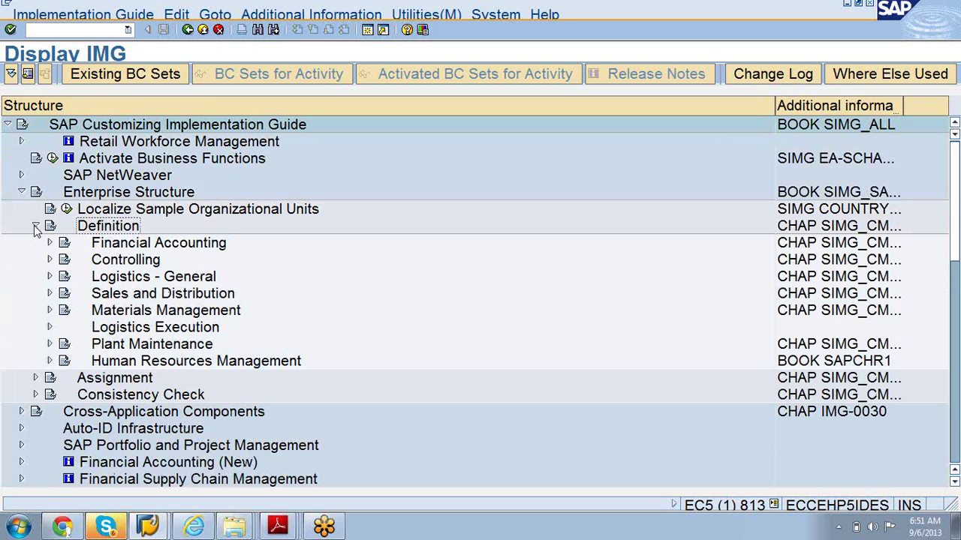
{"action": "left_click", "coordinate": [49, 295]}
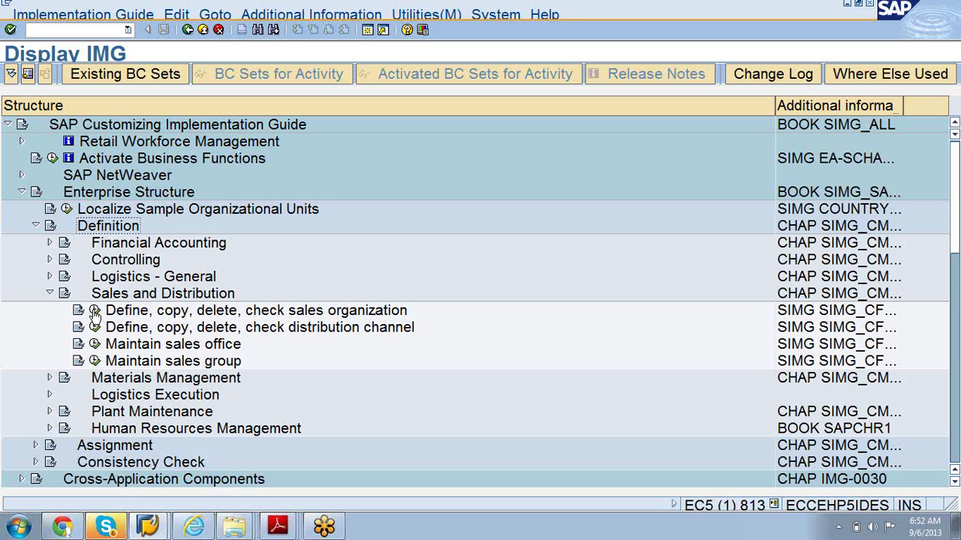
Step: Open the Copy, delete, check sales organization activity under Sales and Distribution in the enterprise structure definition
{"action": "left_click", "coordinate": [94, 311]}
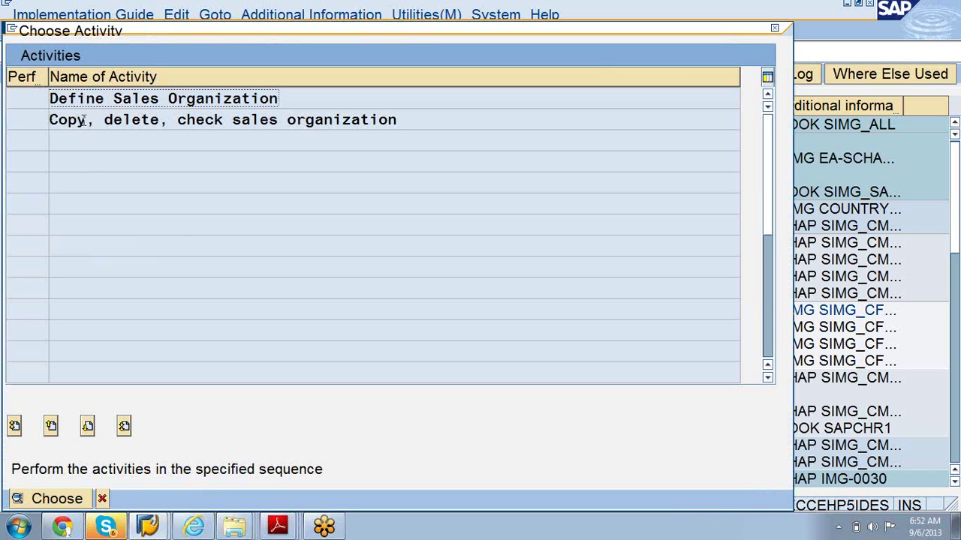
{"action": "left_click", "coordinate": [80, 120]}
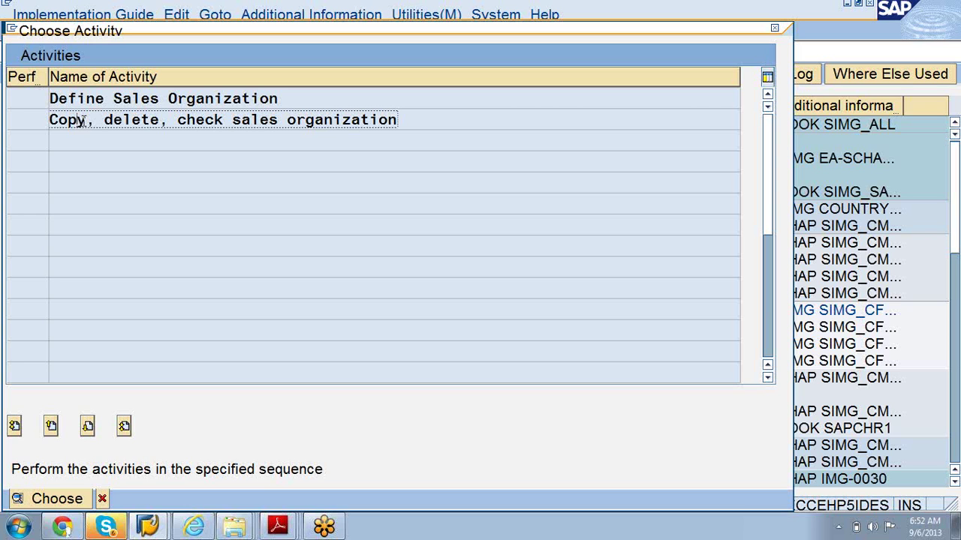
{"action": "double_click", "coordinate": [88, 121]}
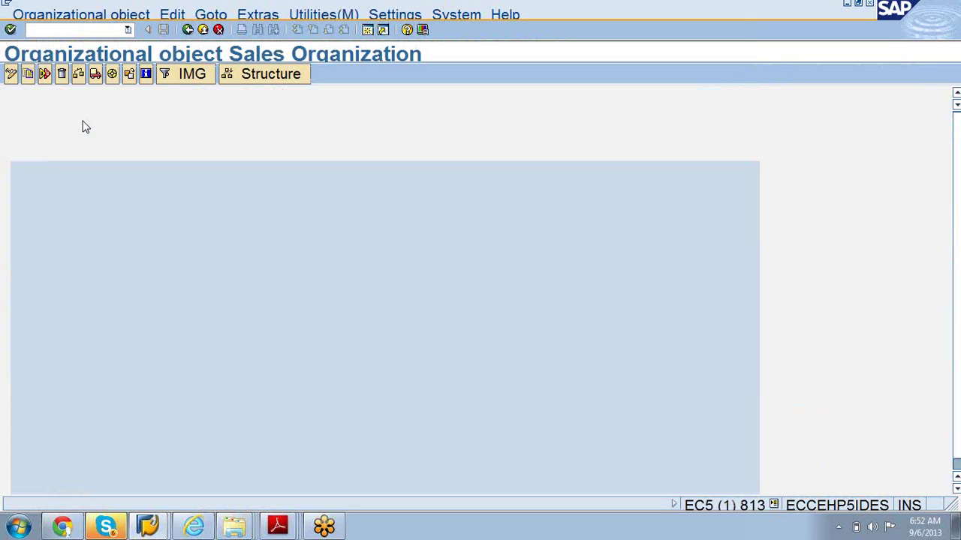
Step: Try to copy the organizational object from sales organization 1000 to 9000, declining to complete the existing target object
{"action": "left_click", "coordinate": [63, 15]}
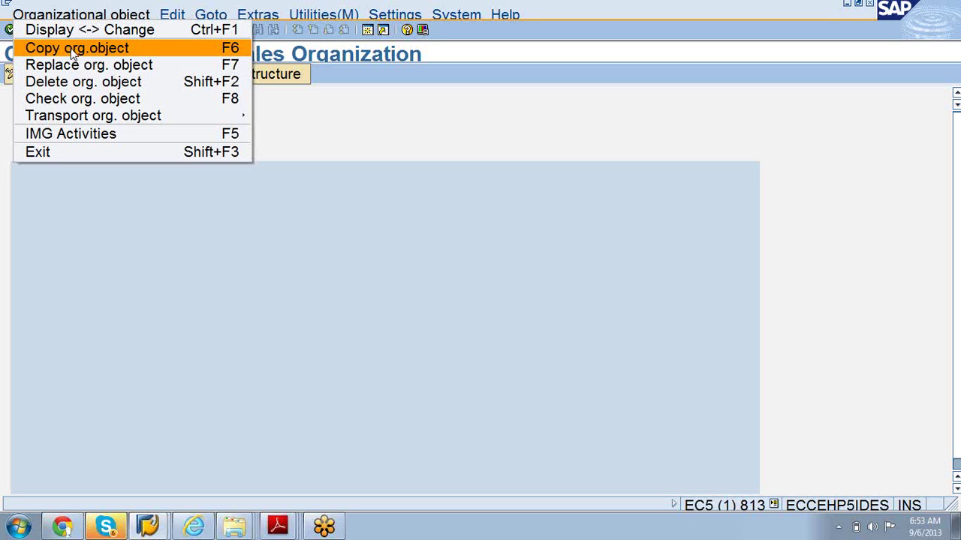
{"action": "left_click", "coordinate": [72, 48]}
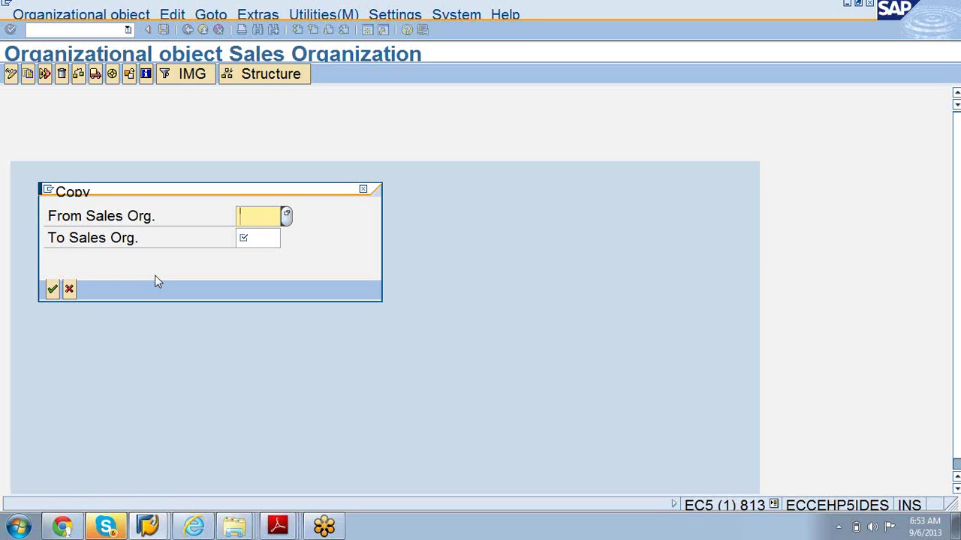
{"action": "type", "text": "9000"}
{"action": "key", "text": "BackSpace"}
{"action": "key", "text": "BackSpace"}
{"action": "key", "text": "BackSpace"}
{"action": "key", "text": "BackSpace"}
{"action": "type", "text": "1"}
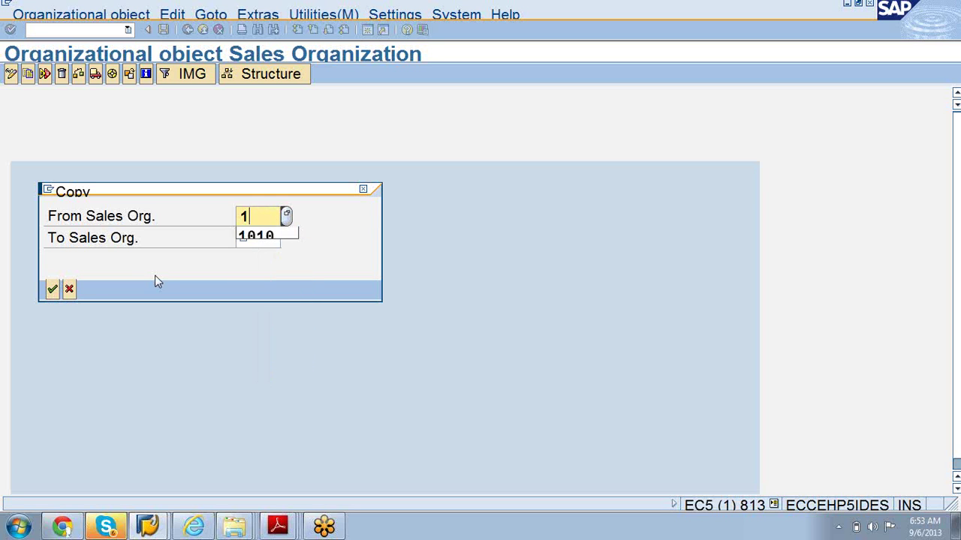
{"action": "type", "text": "000"}
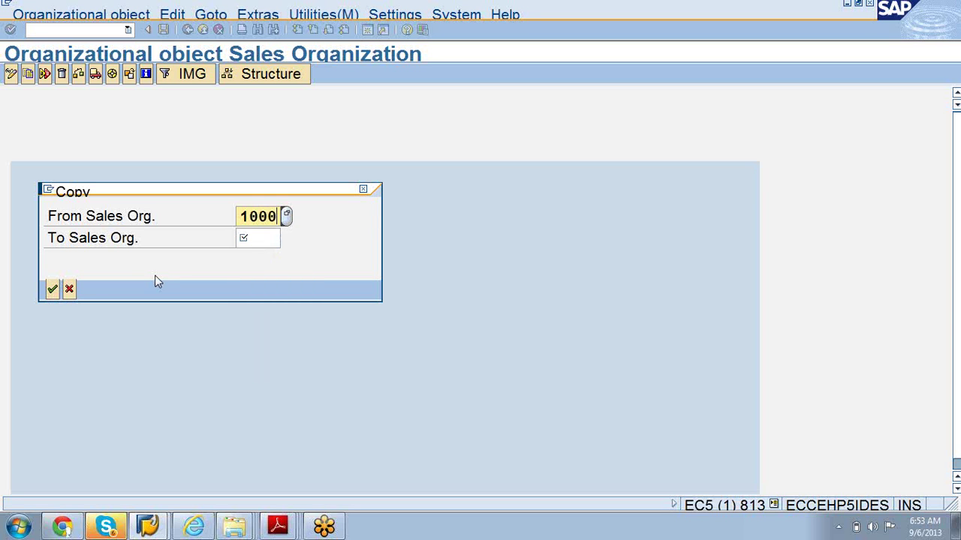
{"action": "left_click", "coordinate": [259, 237]}
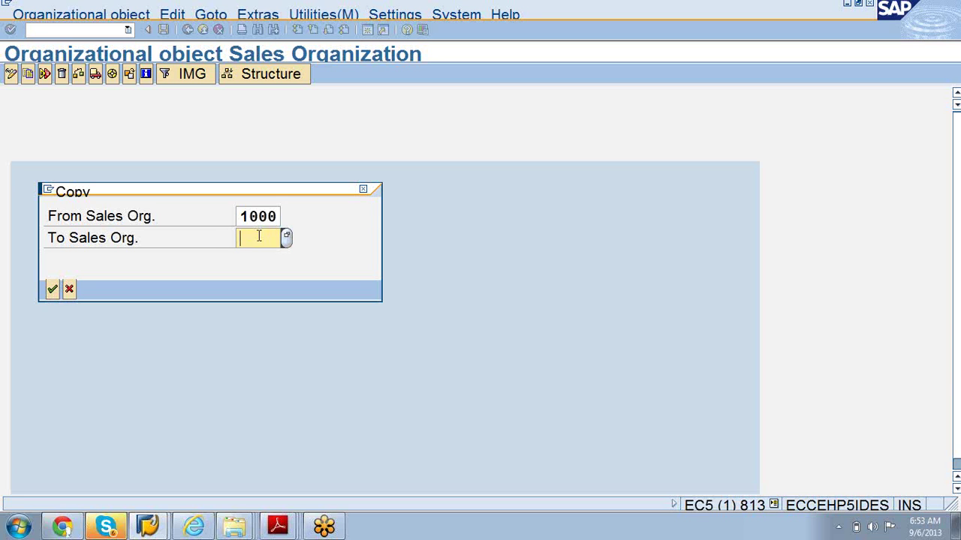
{"action": "type", "text": "9000"}
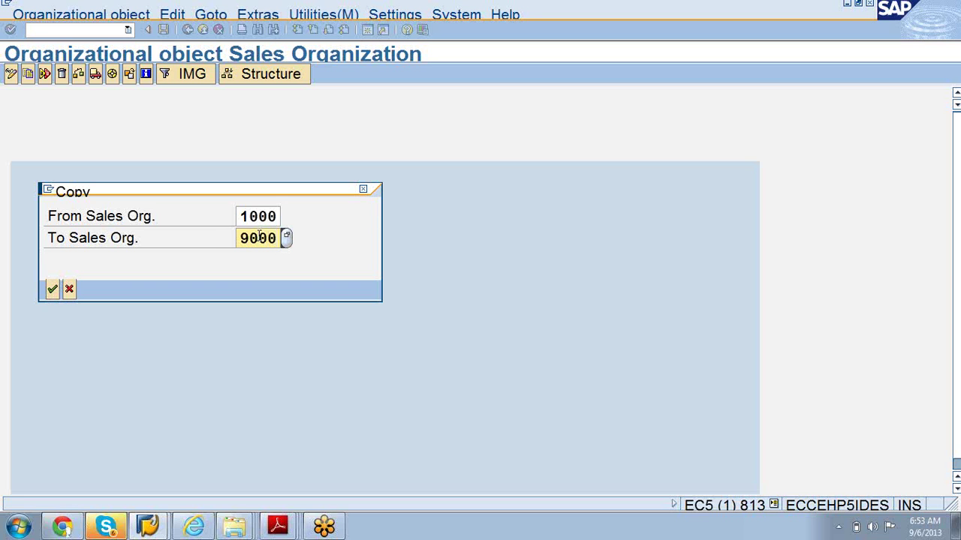
{"action": "left_click", "coordinate": [52, 292]}
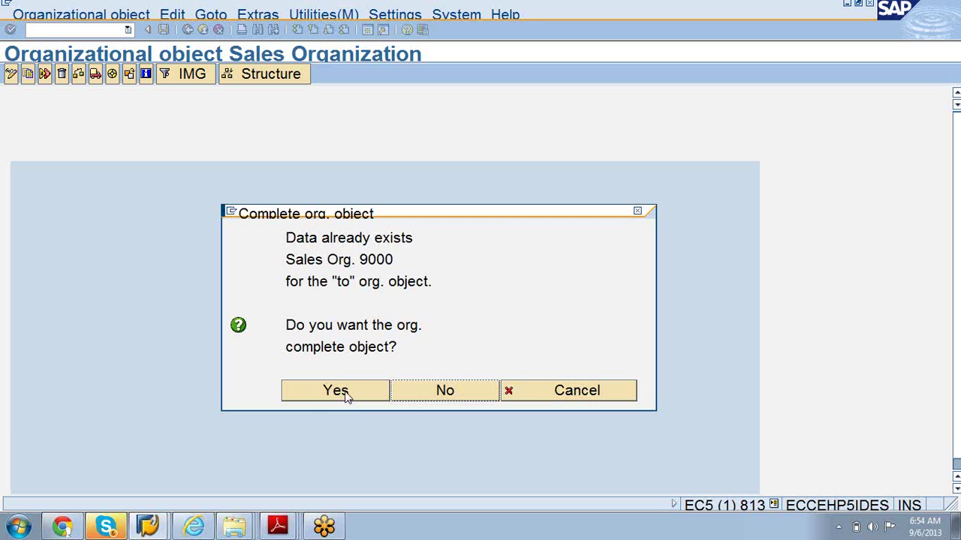
{"action": "left_click", "coordinate": [445, 390]}
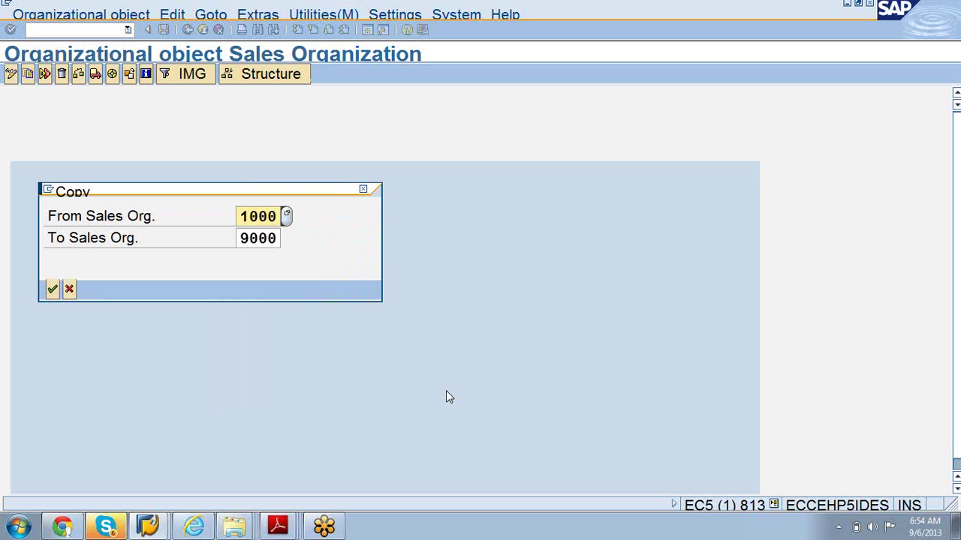
Step: Try to copy sales organization 1000 to 9009, cancel at the number range transport notice and check the completed activities
{"action": "left_click", "coordinate": [278, 237]}
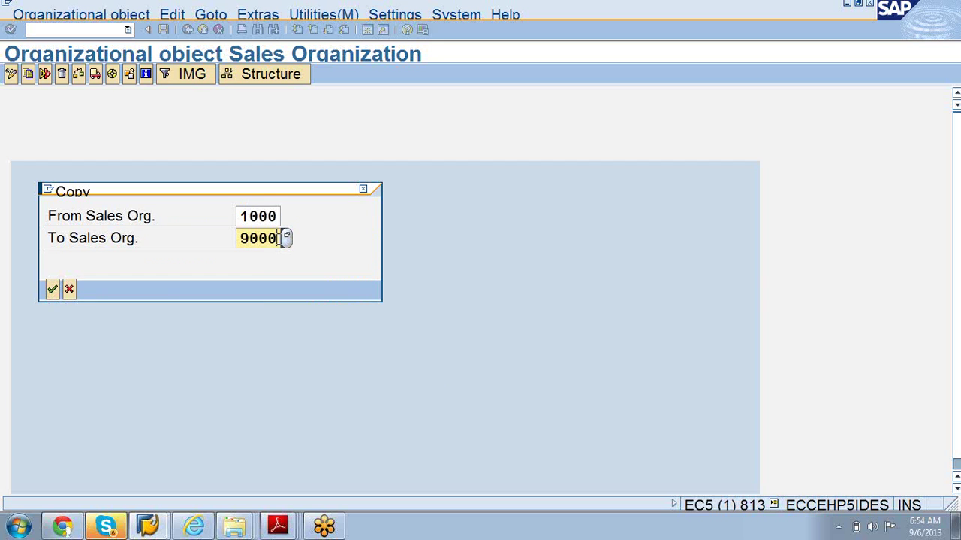
{"action": "key", "text": "BackSpace"}
{"action": "key", "text": "BackSpace"}
{"action": "type", "text": "09"}
{"action": "key", "text": "Return"}
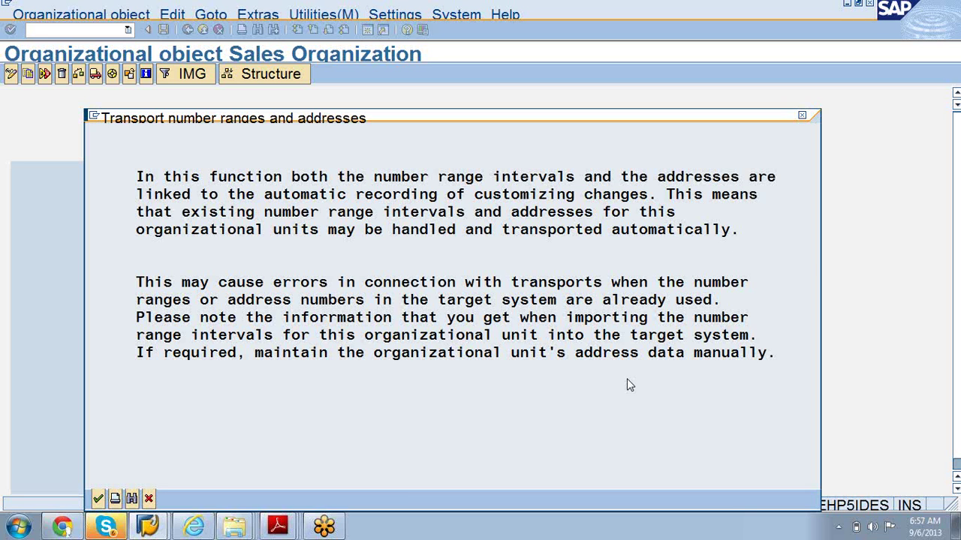
{"action": "left_click", "coordinate": [150, 500]}
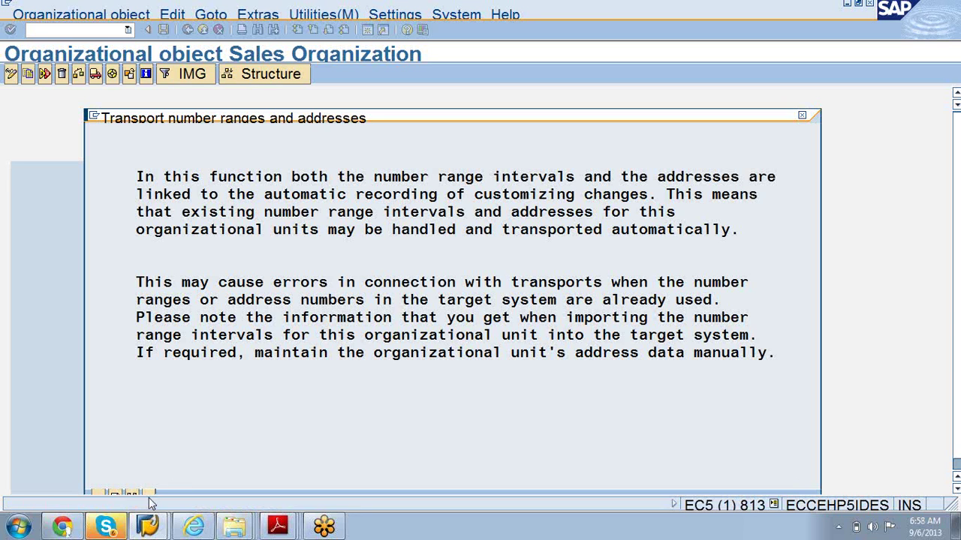
{"action": "left_click", "coordinate": [235, 172]}
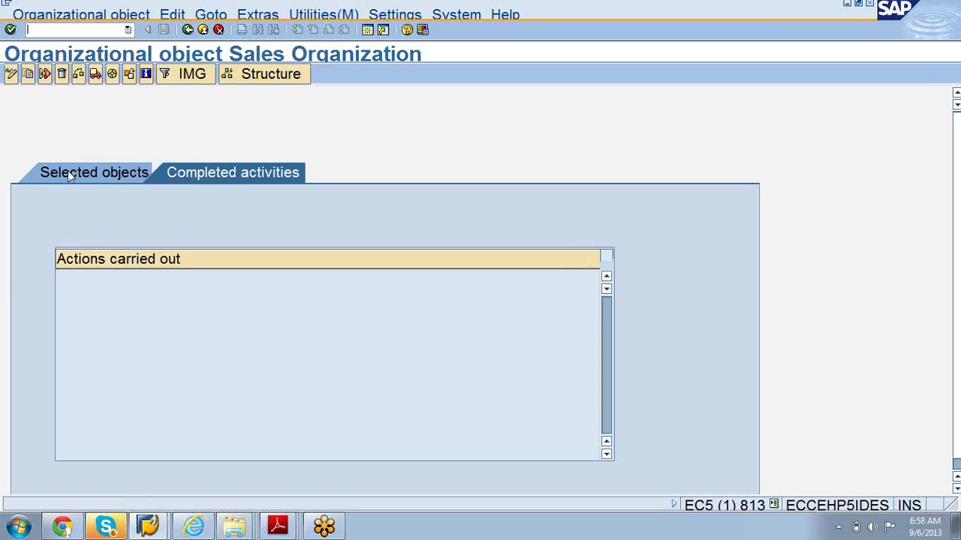
{"action": "left_click", "coordinate": [71, 172]}
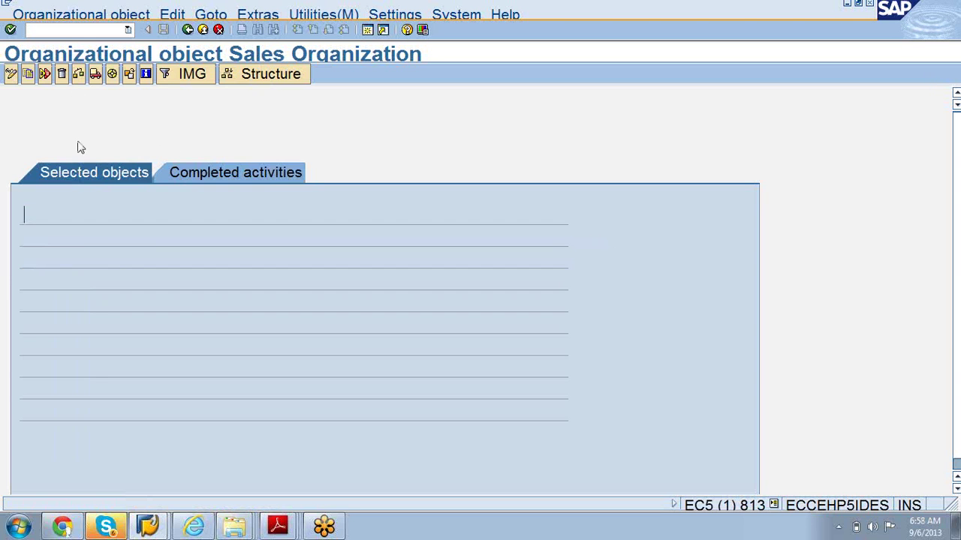
Step: Run Copy org. object from sales organization 1000 to sales organization 9009
{"action": "left_click", "coordinate": [82, 14]}
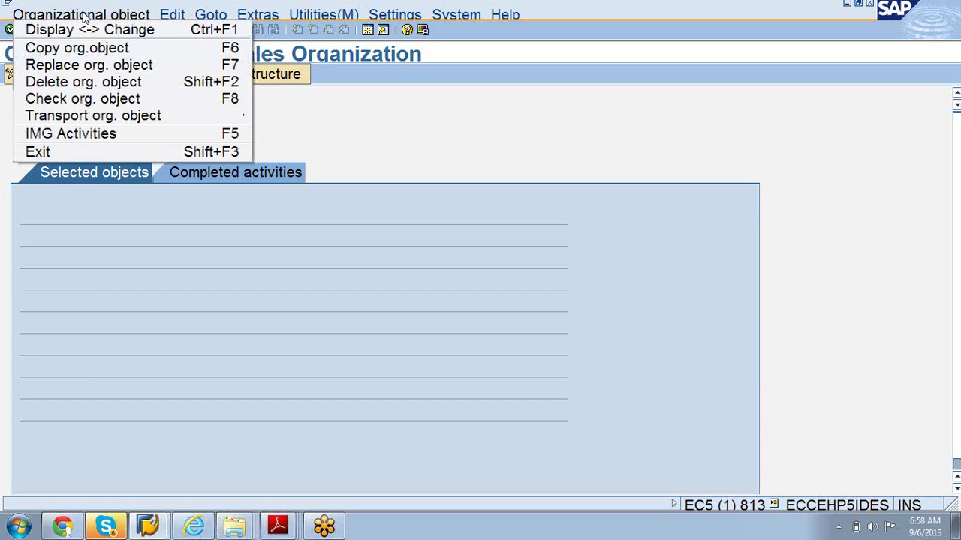
{"action": "left_click", "coordinate": [87, 48]}
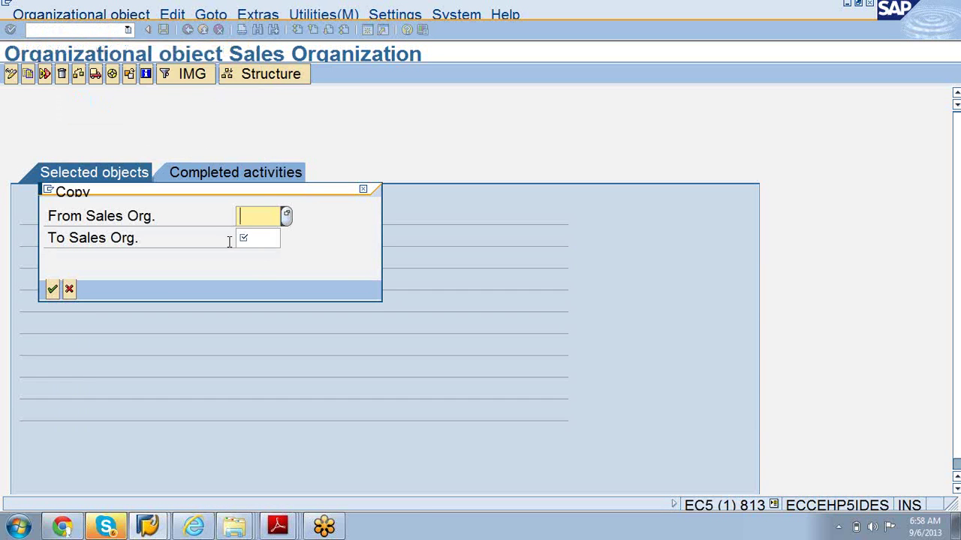
{"action": "type", "text": "1000"}
{"action": "key", "text": "Tab"}
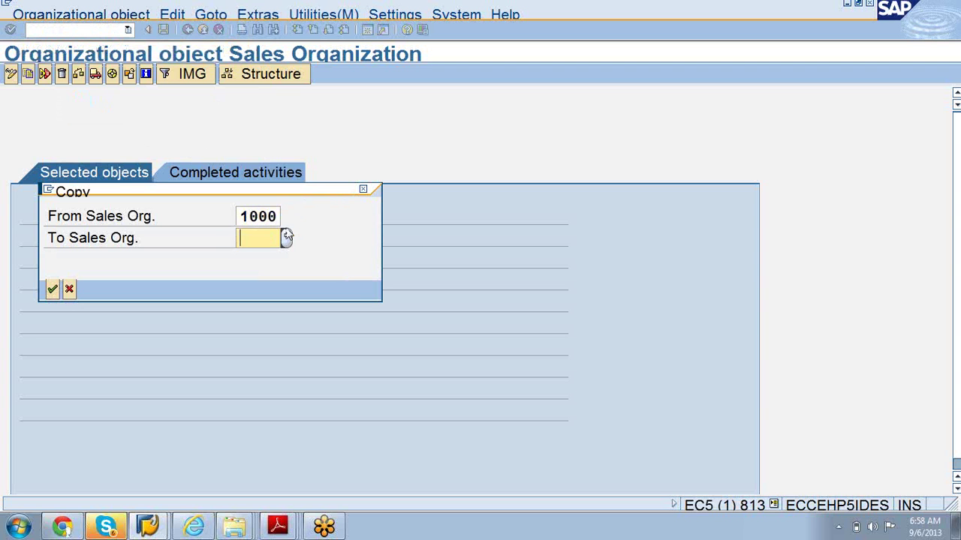
{"action": "type", "text": "900"}
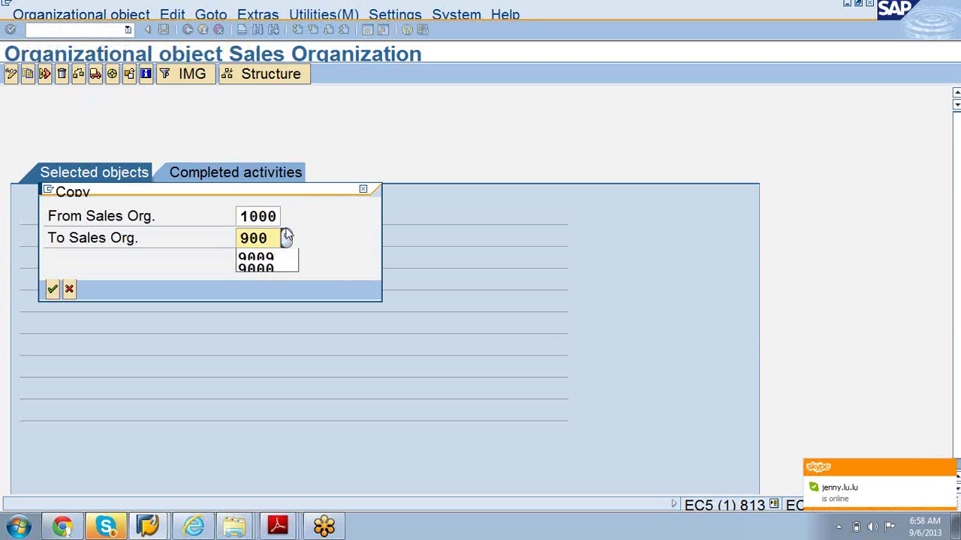
{"action": "type", "text": "9"}
{"action": "key", "text": "Return"}
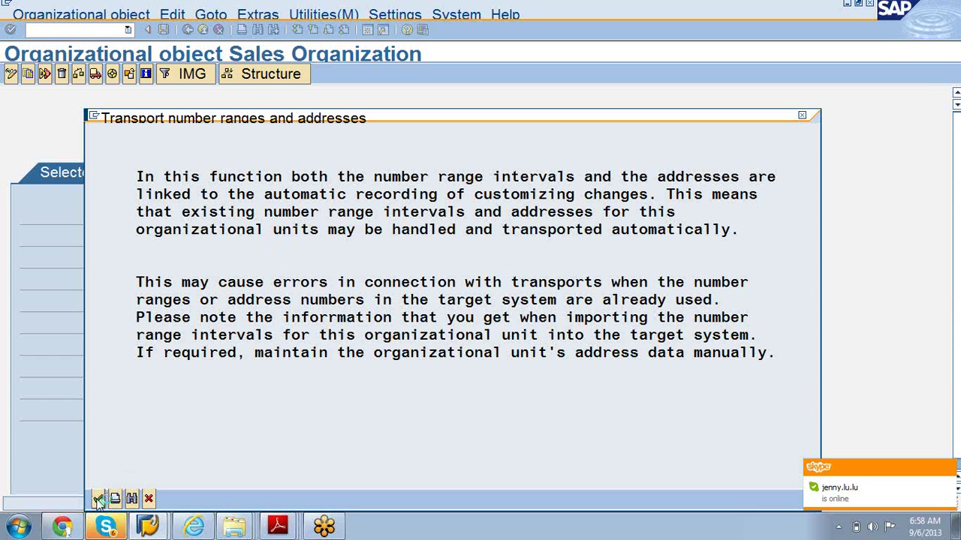
Step: Agree to transport the number ranges and addresses, and record the sales organization copy in customizing request EC5K901192
{"action": "left_click", "coordinate": [99, 500]}
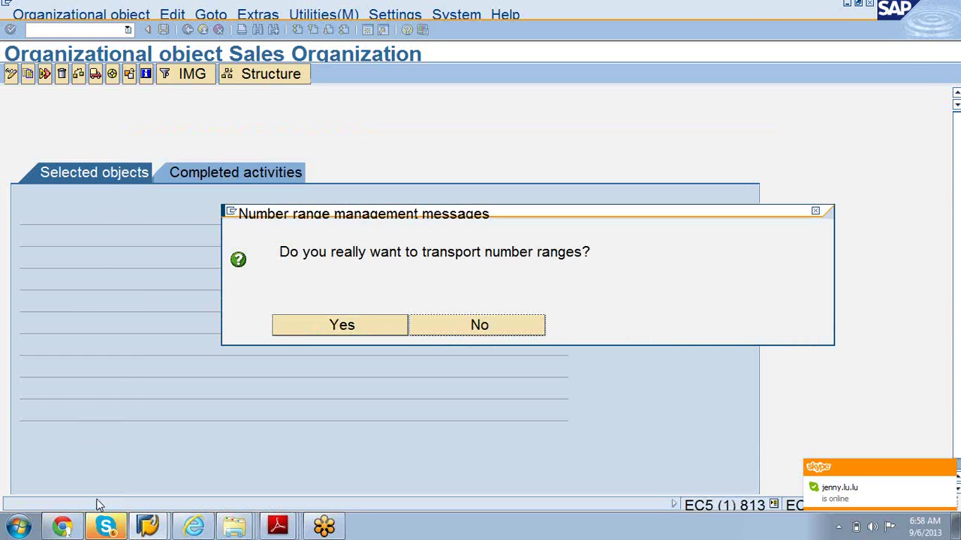
{"action": "left_click", "coordinate": [344, 329]}
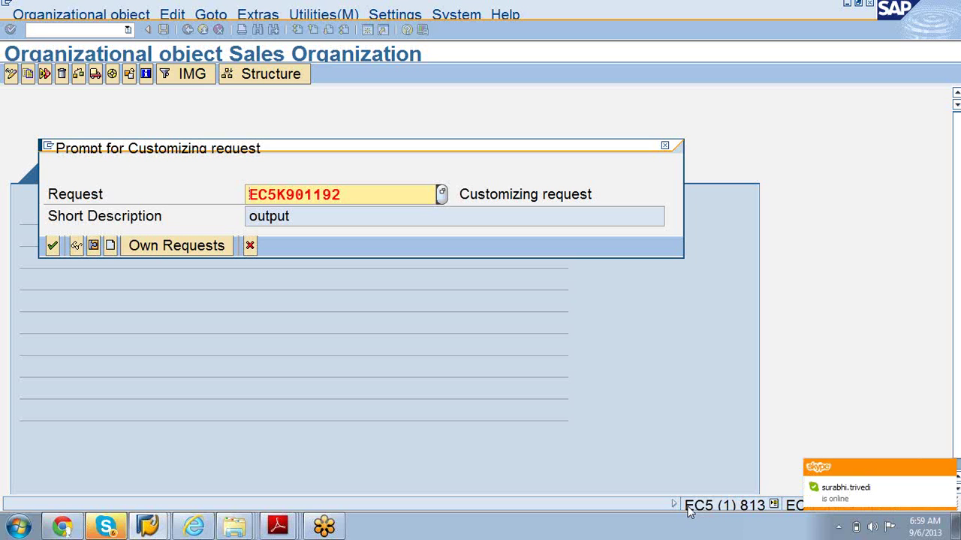
{"action": "left_click", "coordinate": [948, 470]}
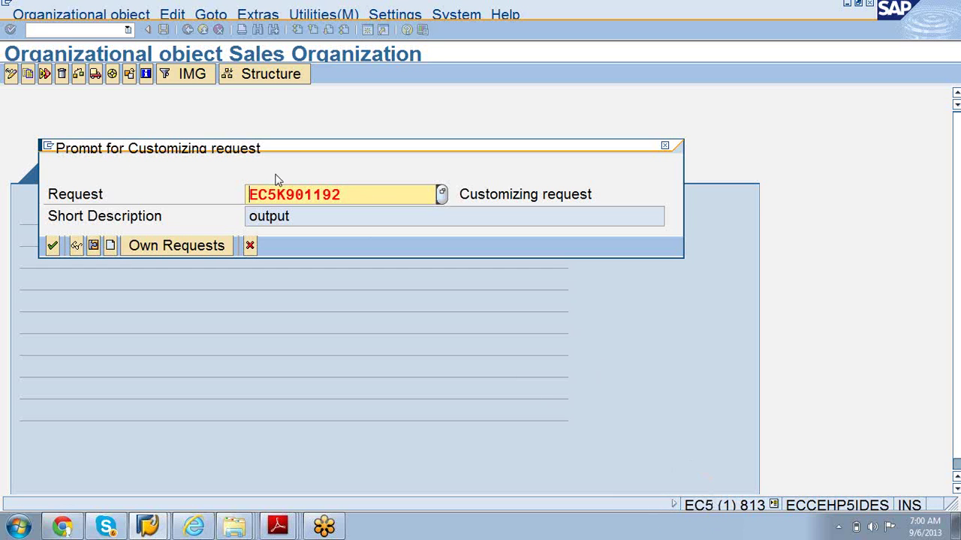
{"action": "left_click", "coordinate": [326, 250]}
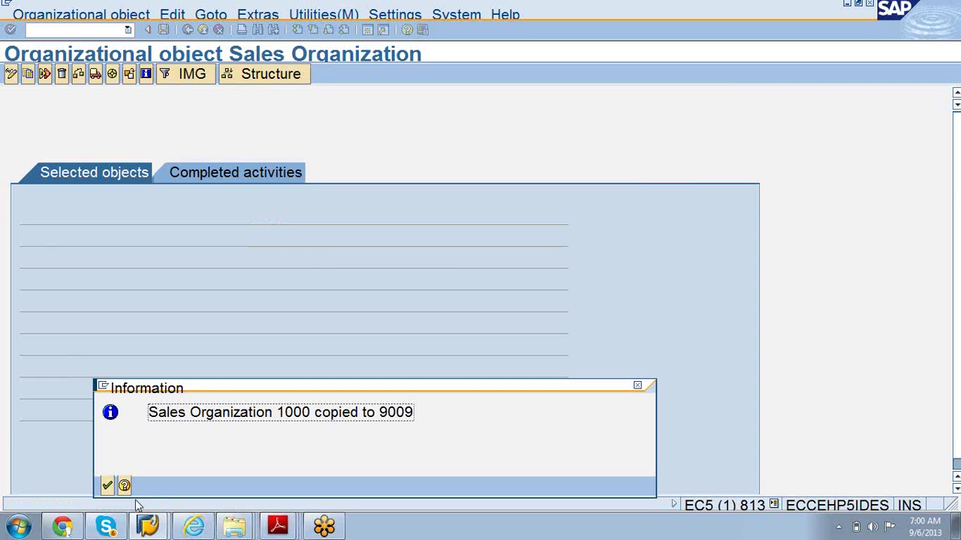
{"action": "left_click", "coordinate": [107, 486]}
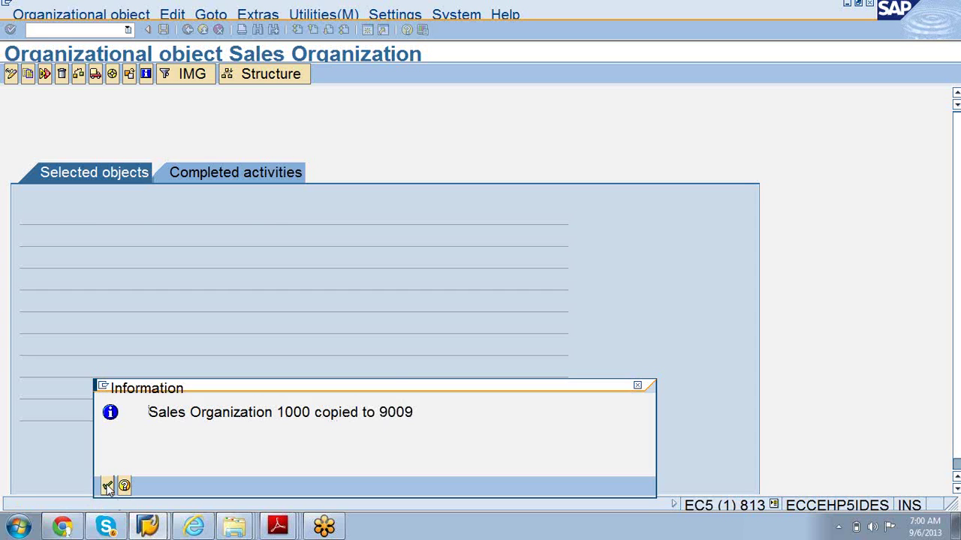
Step: Review the completed activities of the sales organization copy and return to the implementation guide structure
{"action": "left_click", "coordinate": [265, 172]}
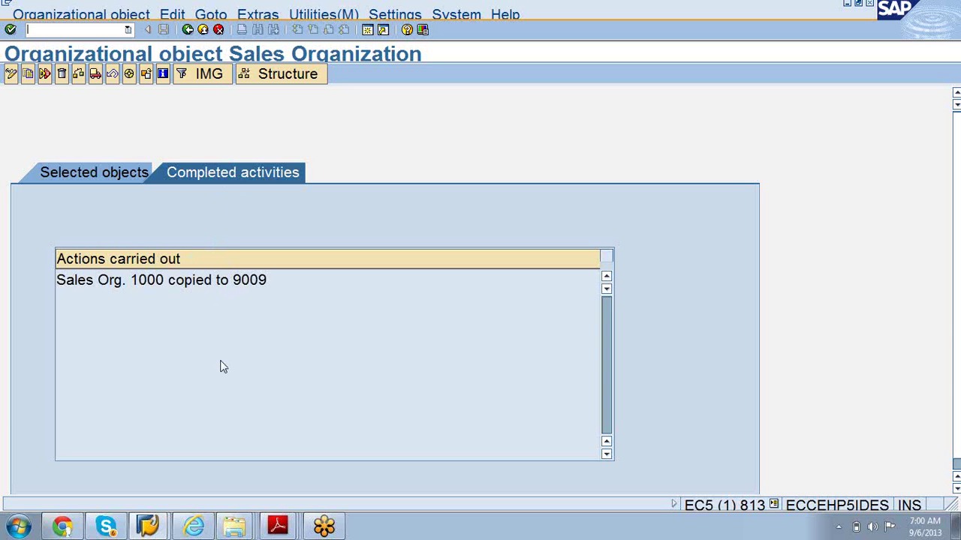
{"action": "left_click", "coordinate": [187, 30]}
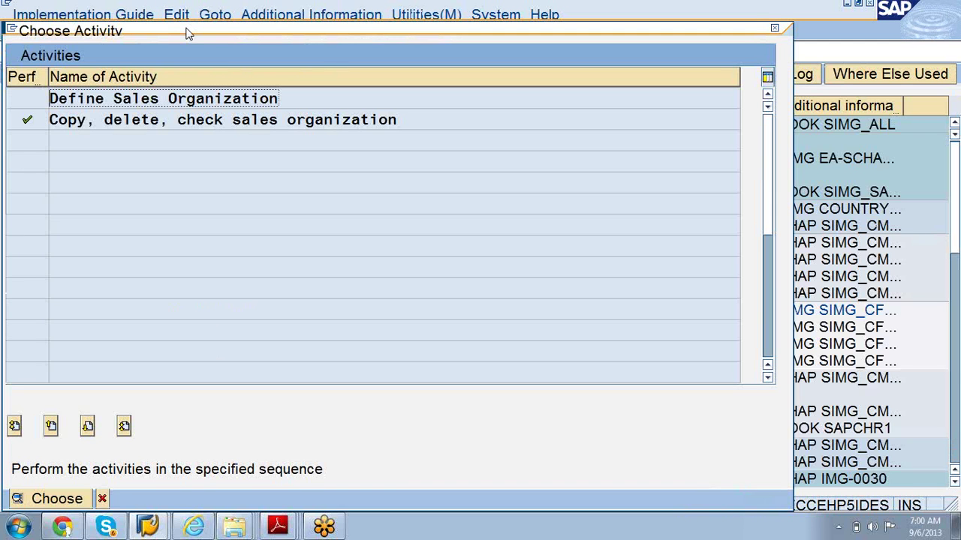
{"action": "left_click", "coordinate": [777, 32]}
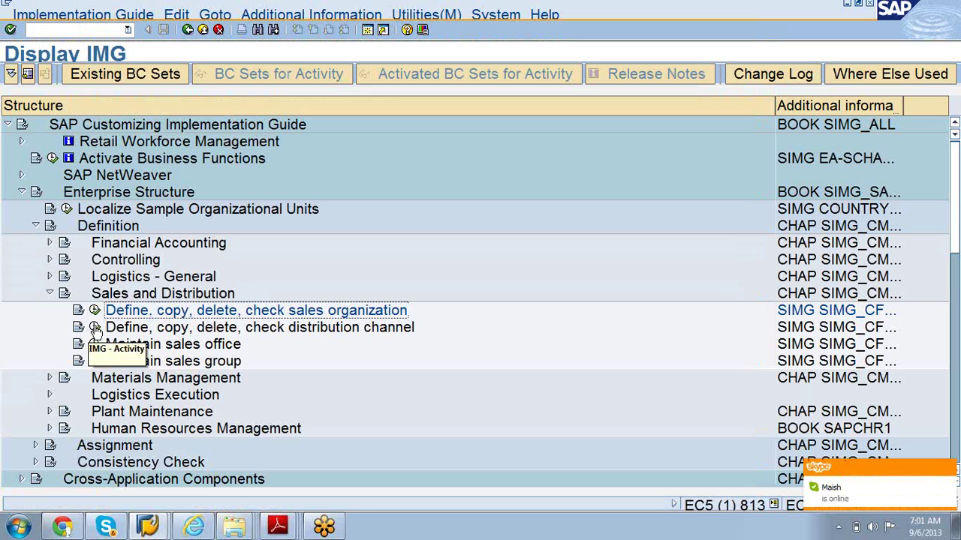
Step: Open the Copy, delete, check distribution channel activity under Sales and Distribution
{"action": "left_click", "coordinate": [95, 328]}
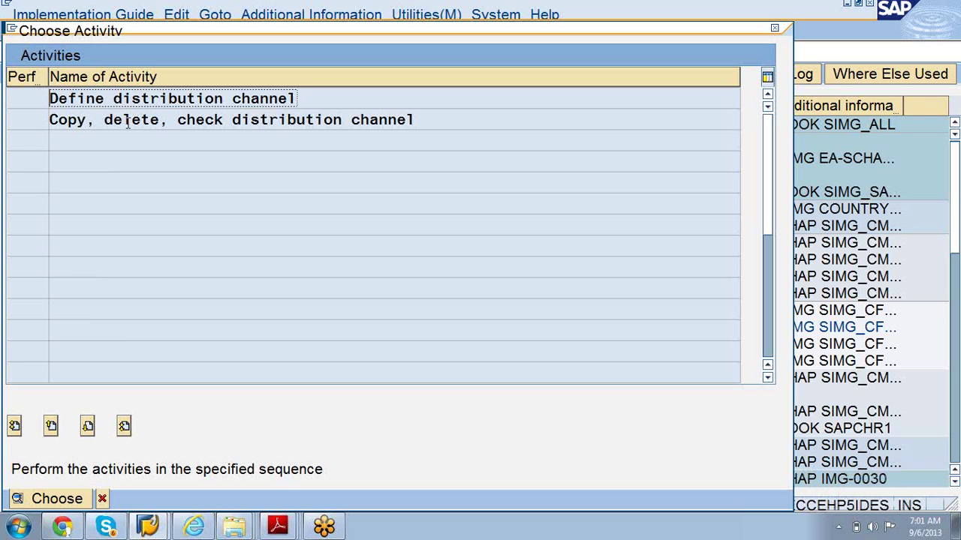
{"action": "left_click", "coordinate": [128, 125]}
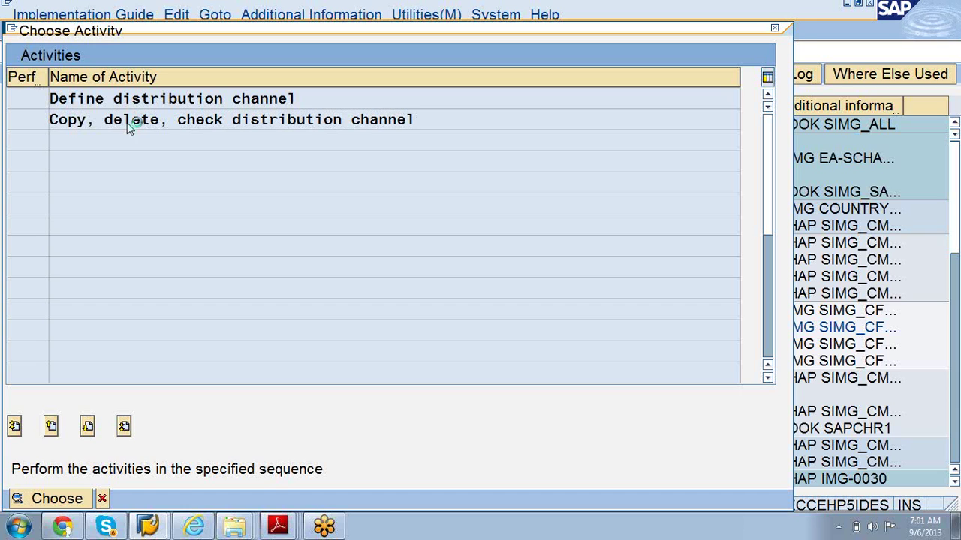
{"action": "double_click", "coordinate": [131, 122]}
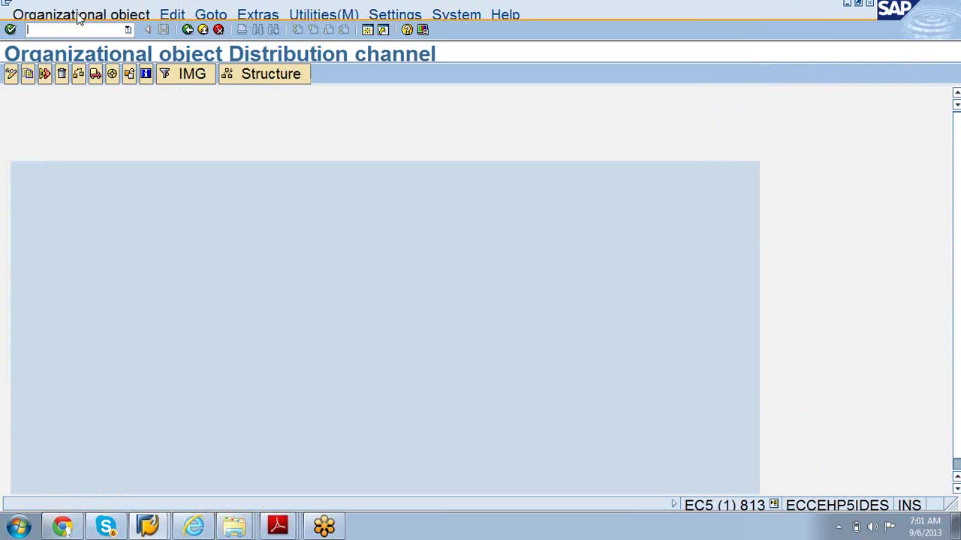
Step: Copy distribution channel 10 to distribution channel 99, agreeing to transport the number ranges and addresses
{"action": "left_click", "coordinate": [79, 17]}
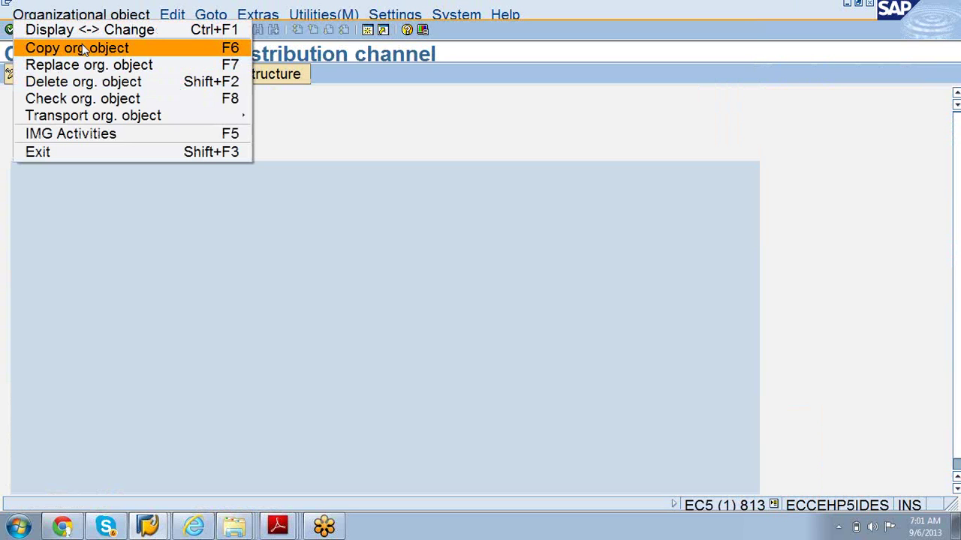
{"action": "left_click", "coordinate": [84, 48]}
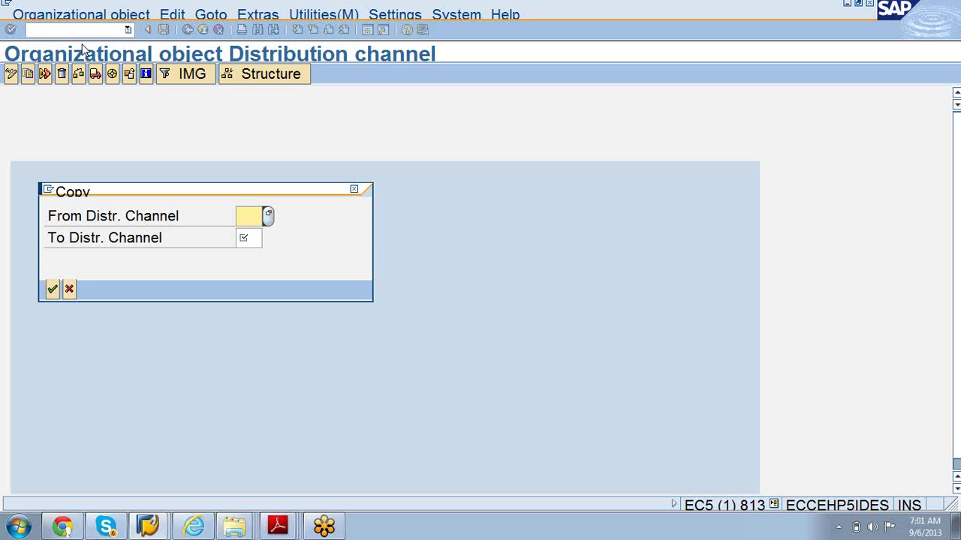
{"action": "type", "text": "10"}
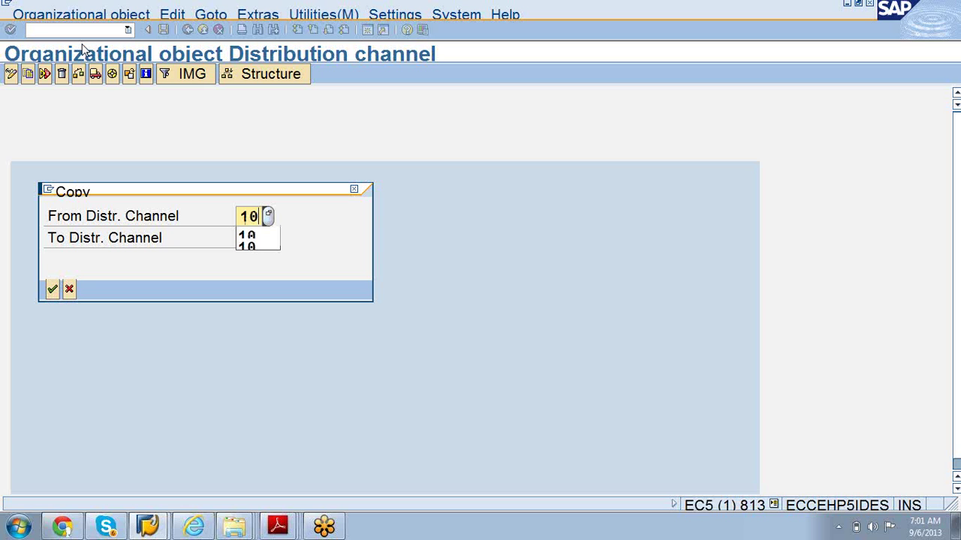
{"action": "key", "text": "Tab"}
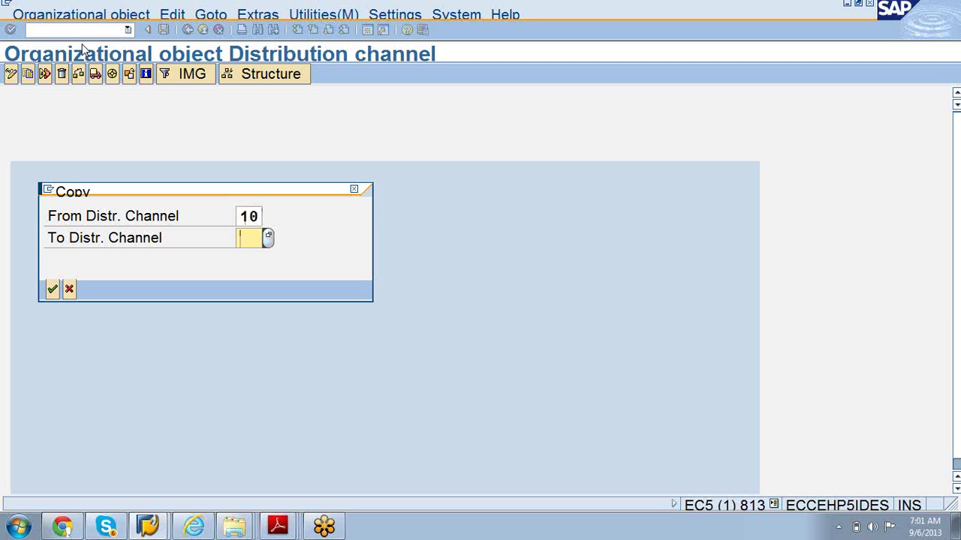
{"action": "type", "text": "09"}
{"action": "key", "text": "BackSpace"}
{"action": "key", "text": "BackSpace"}
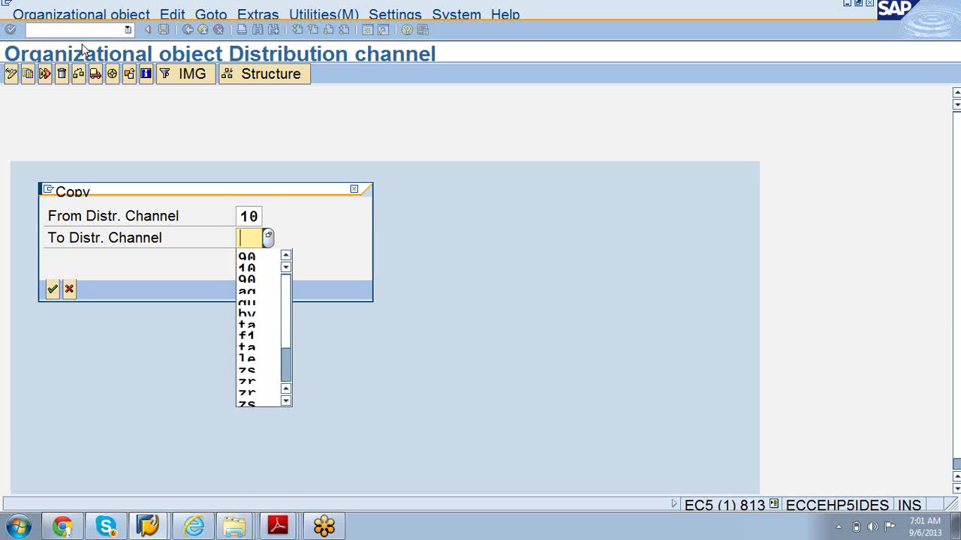
{"action": "type", "text": "99"}
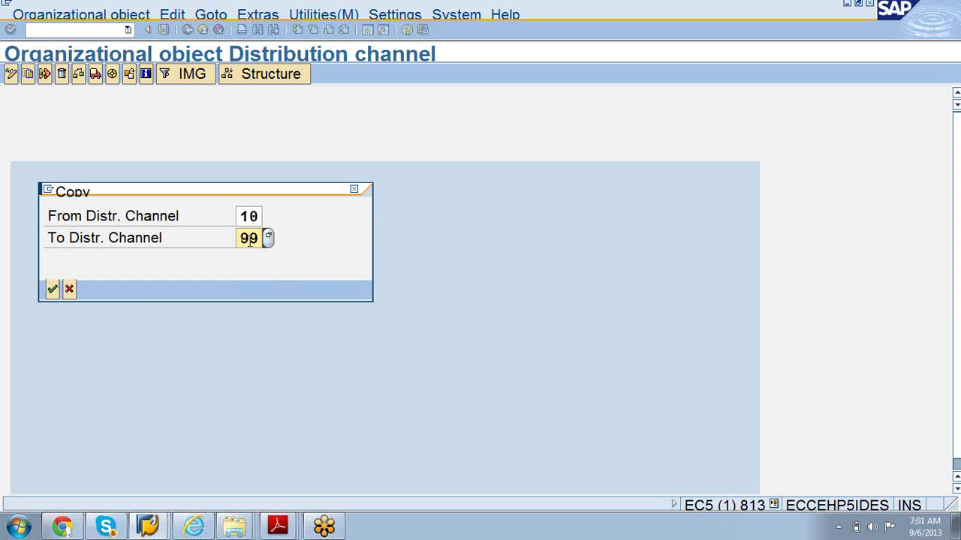
{"action": "left_click", "coordinate": [54, 290]}
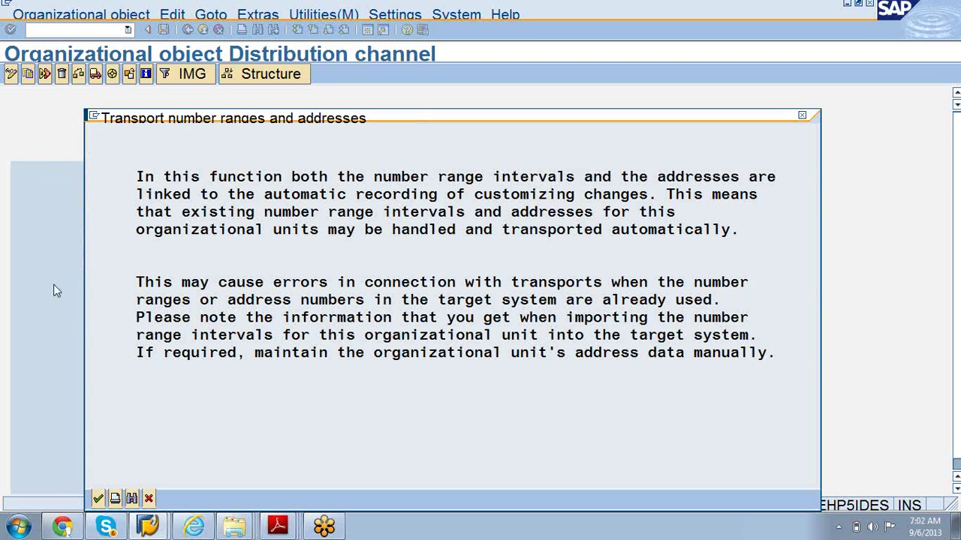
{"action": "left_click", "coordinate": [98, 500]}
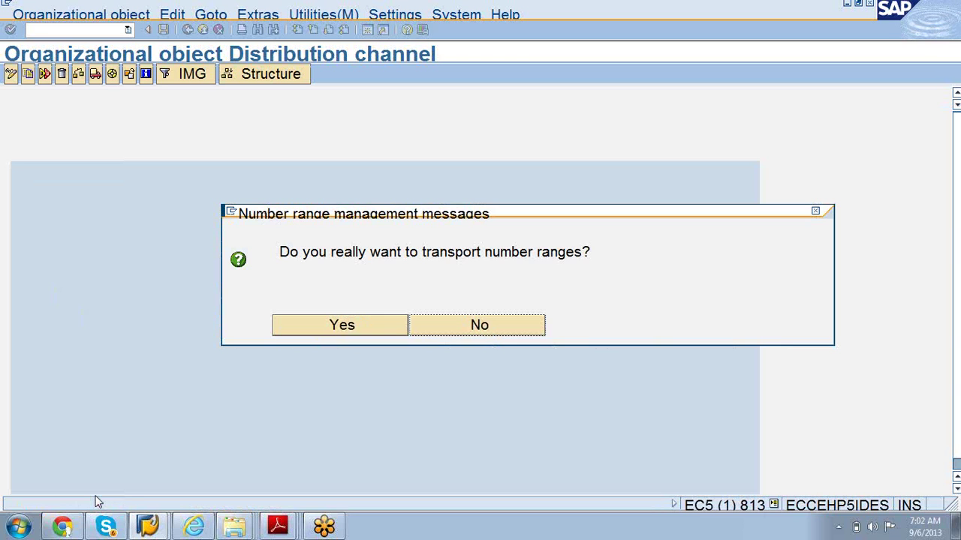
{"action": "left_click", "coordinate": [299, 332]}
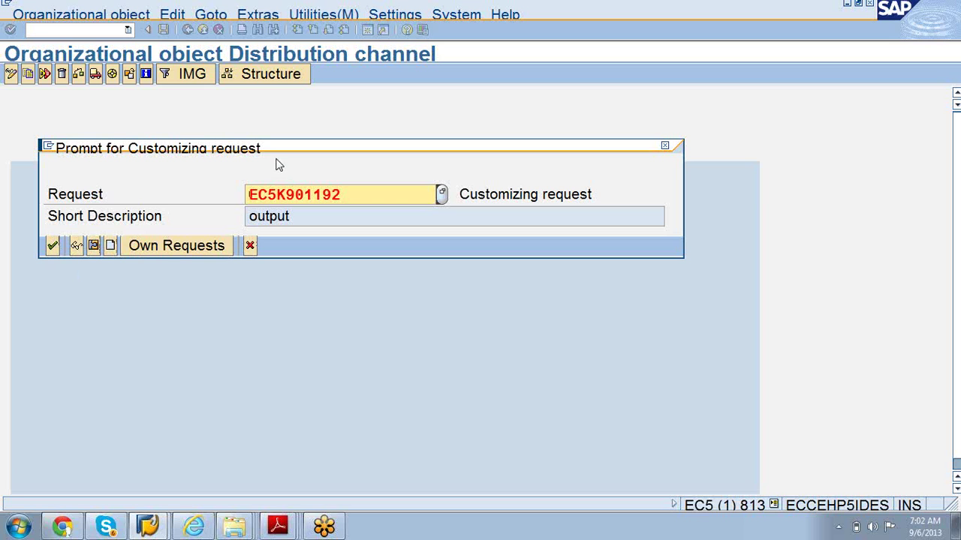
Step: Create a customizing request described as "Creating New Distribution channel for Internet" and record the distribution channel copy in it
{"action": "left_click", "coordinate": [111, 247]}
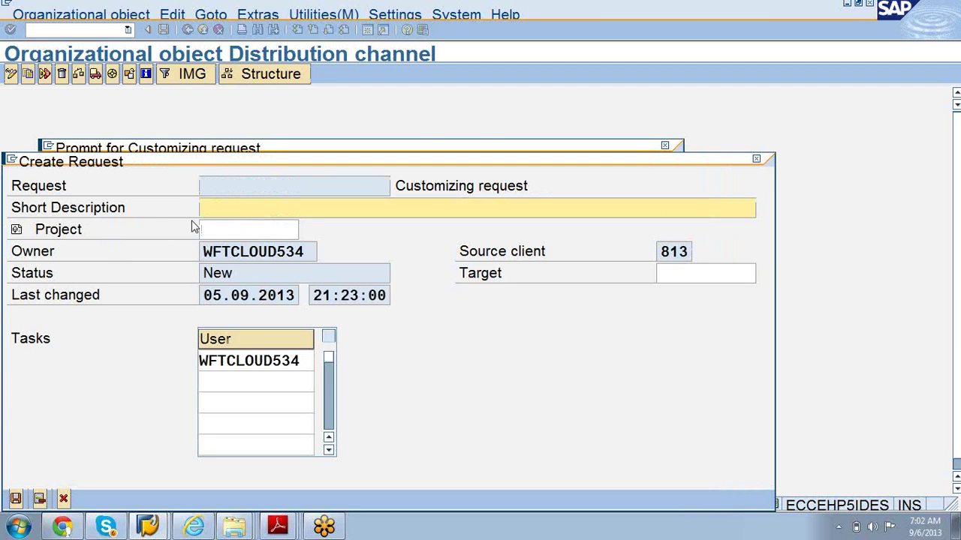
{"action": "type", "text": "Creating New Dis"}
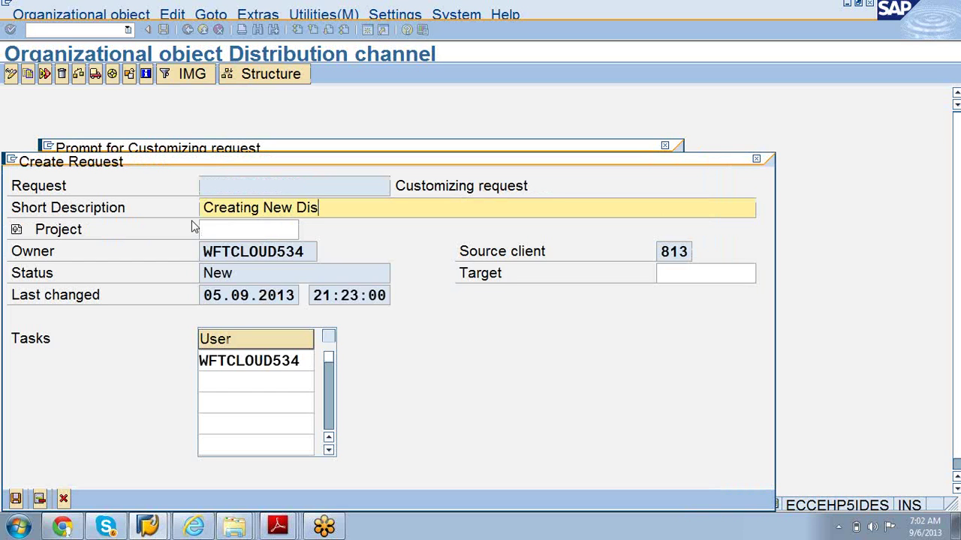
{"action": "type", "text": "tribution chagl"}
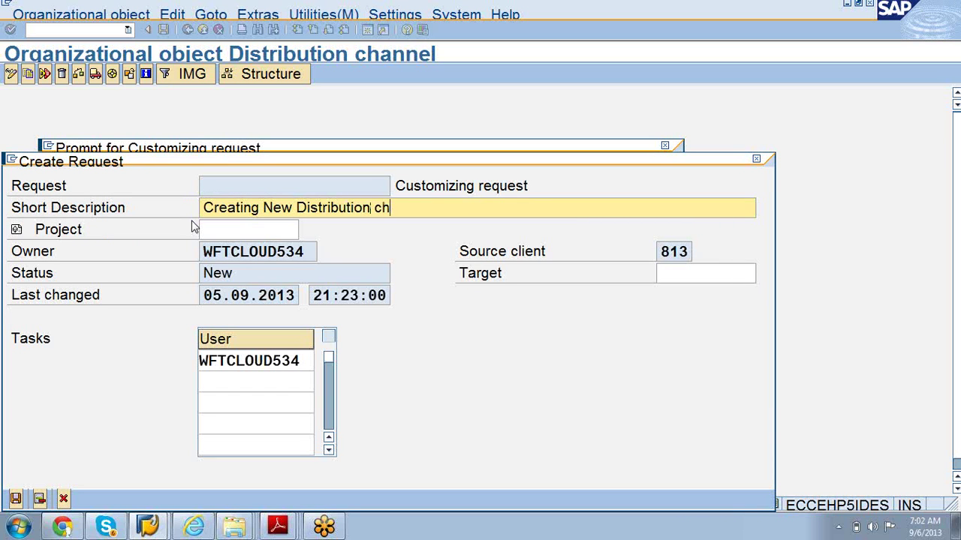
{"action": "key", "text": "BackSpace"}
{"action": "type", "text": "nnle"}
{"action": "key", "text": "BackSpace"}
{"action": "type", "text": "el o"}
{"action": "key", "text": "BackSpace"}
{"action": "type", "text": "for Internet"}
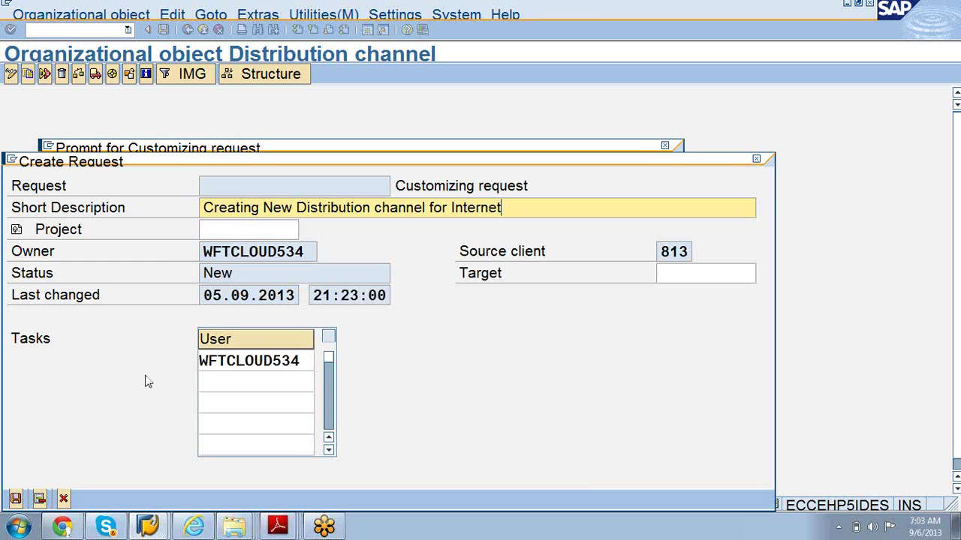
{"action": "left_click", "coordinate": [15, 499]}
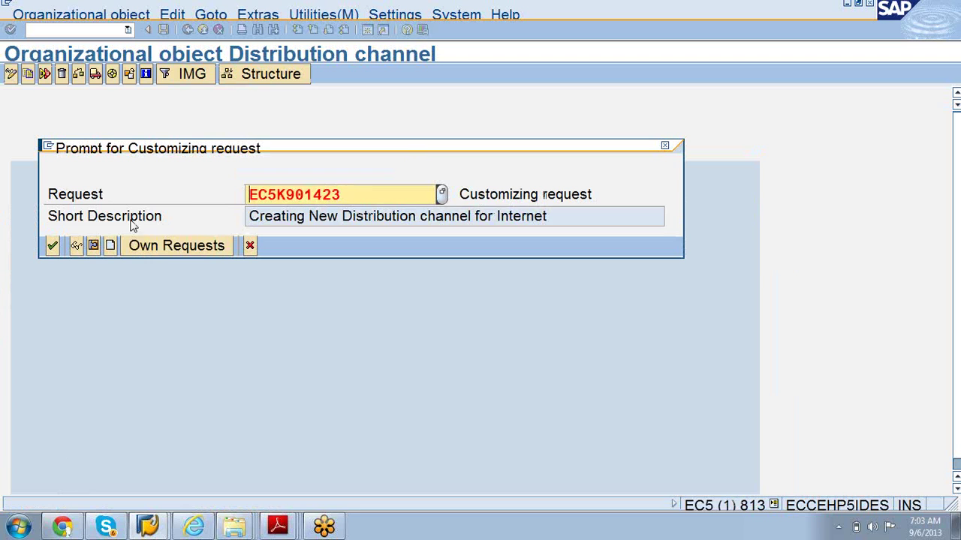
{"action": "left_click", "coordinate": [52, 246]}
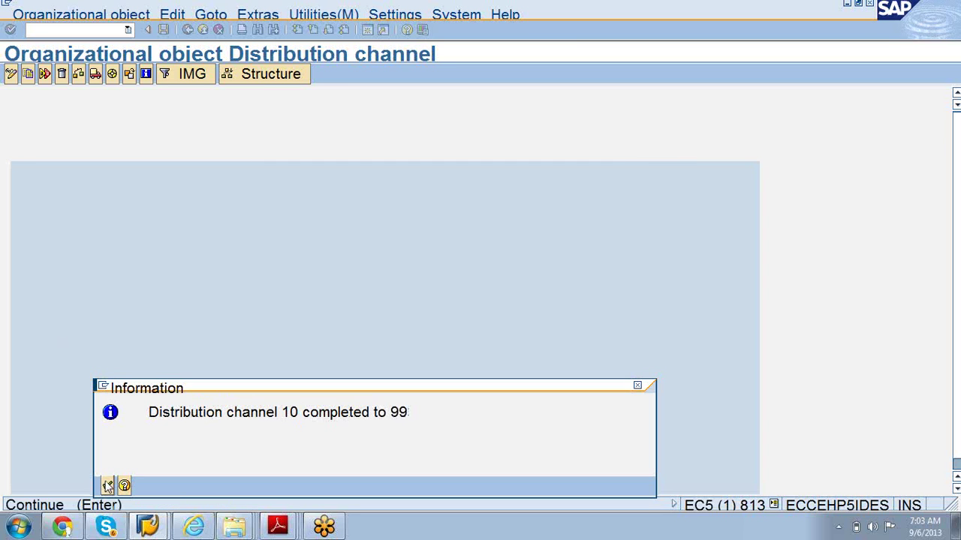
{"action": "left_click", "coordinate": [107, 486]}
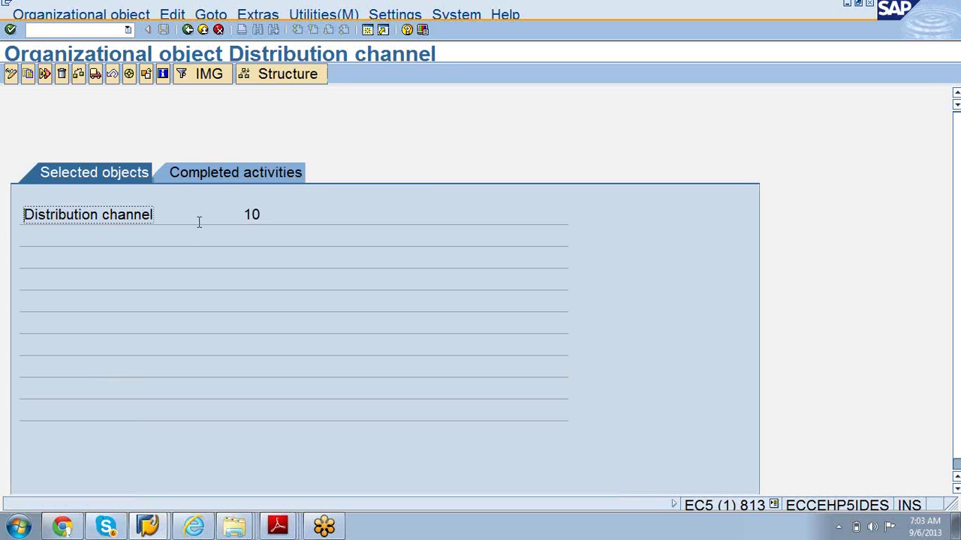
Step: Review the completed activities of the distribution channel copy and return to the implementation guide structure
{"action": "left_click", "coordinate": [220, 166]}
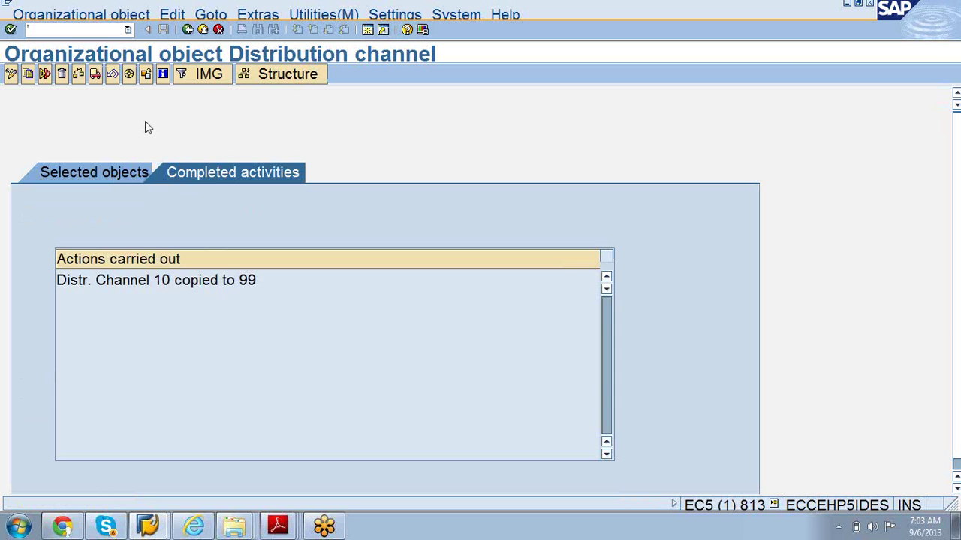
{"action": "left_click", "coordinate": [187, 30]}
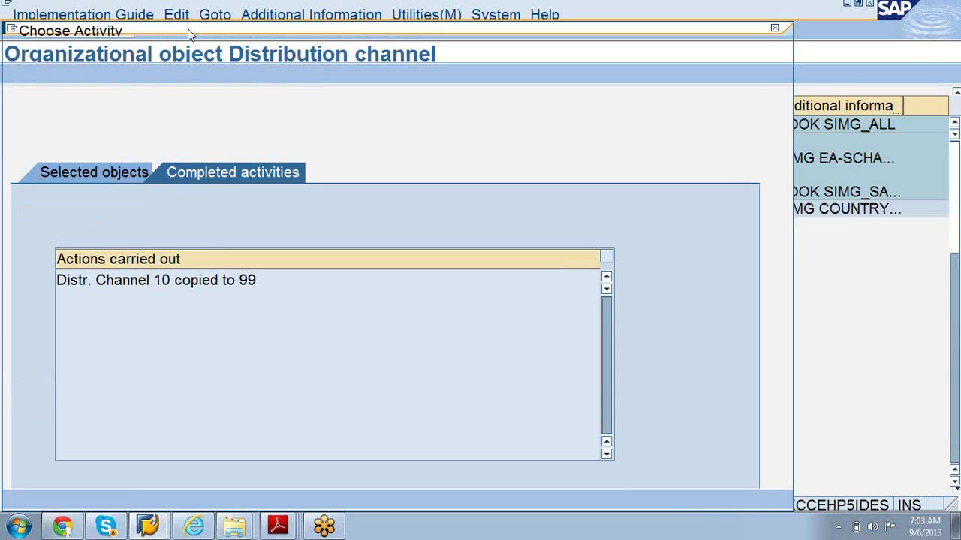
{"action": "left_click", "coordinate": [102, 499]}
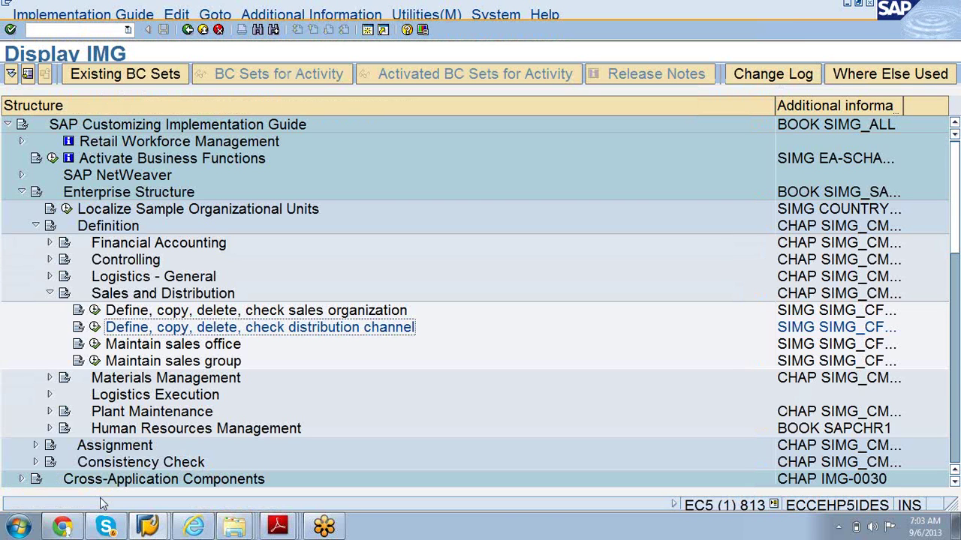
Step: Collapse Sales and Distribution, expand Logistics - General under Definition, and select the Define, copy, delete, check division entry
{"action": "left_click", "coordinate": [50, 294]}
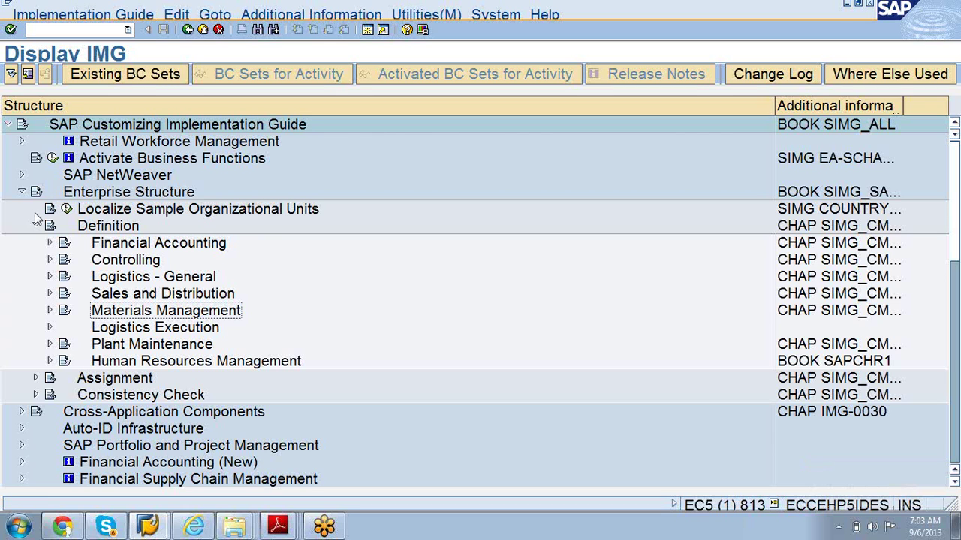
{"action": "left_click", "coordinate": [73, 195]}
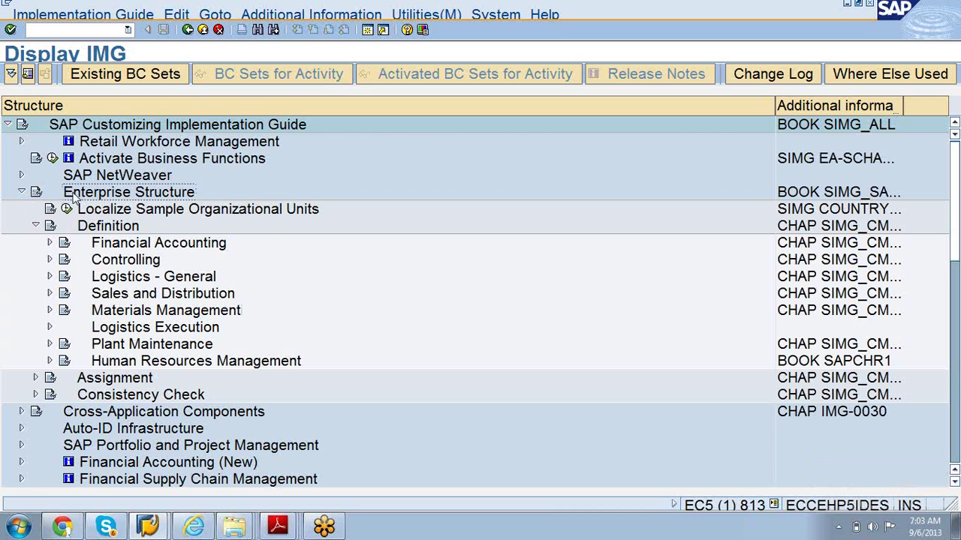
{"action": "left_click", "coordinate": [89, 233]}
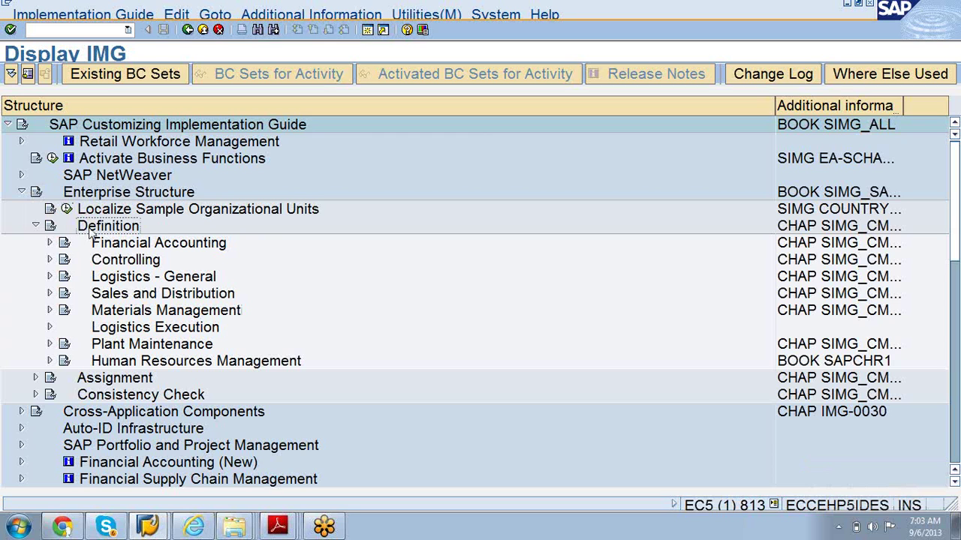
{"action": "left_click", "coordinate": [105, 278]}
{"action": "left_click", "coordinate": [48, 277]}
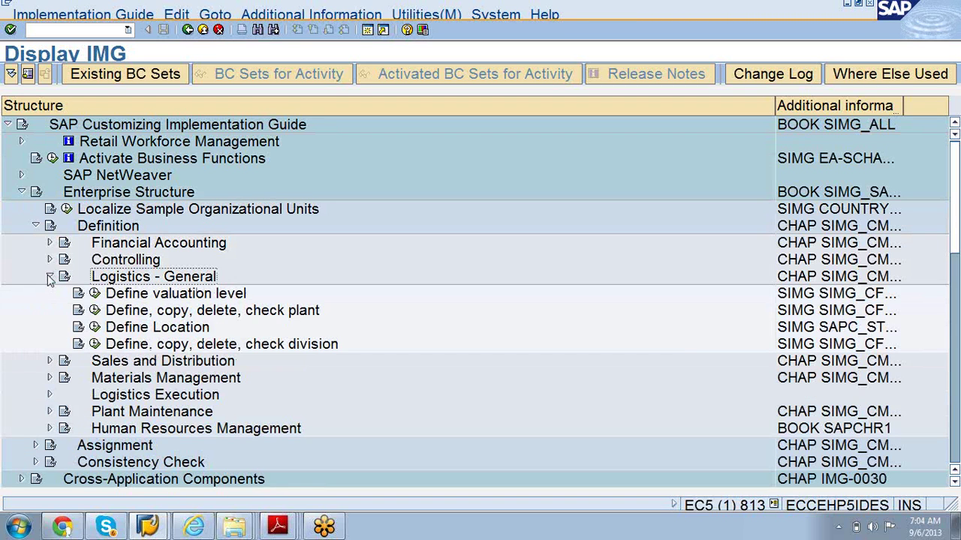
{"action": "left_click", "coordinate": [149, 345]}
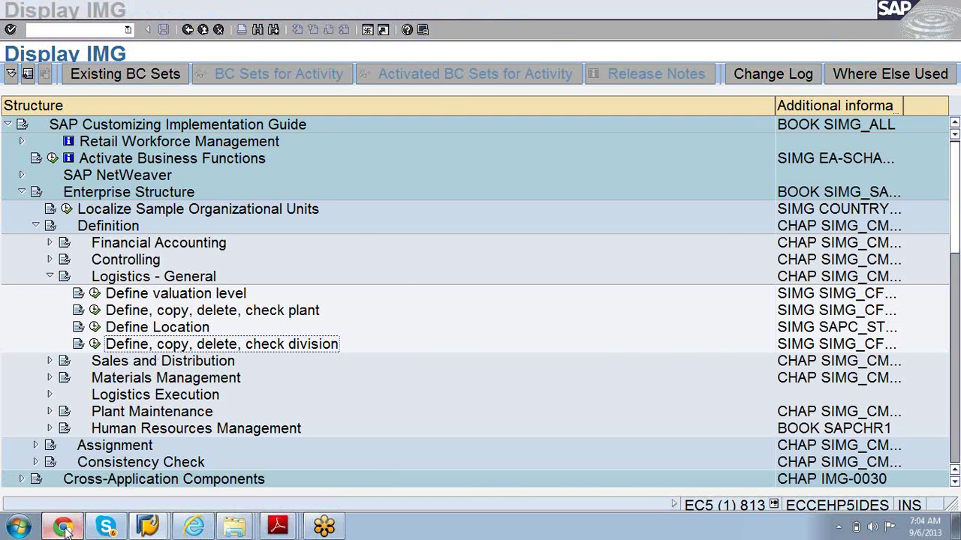
Step: Switch to Chrome to examine the Sales Areas graphic in the SAP Help Portal, then return to the SAP implementation guide
{"action": "left_click", "coordinate": [63, 527]}
{"action": "left_click", "coordinate": [213, 211]}
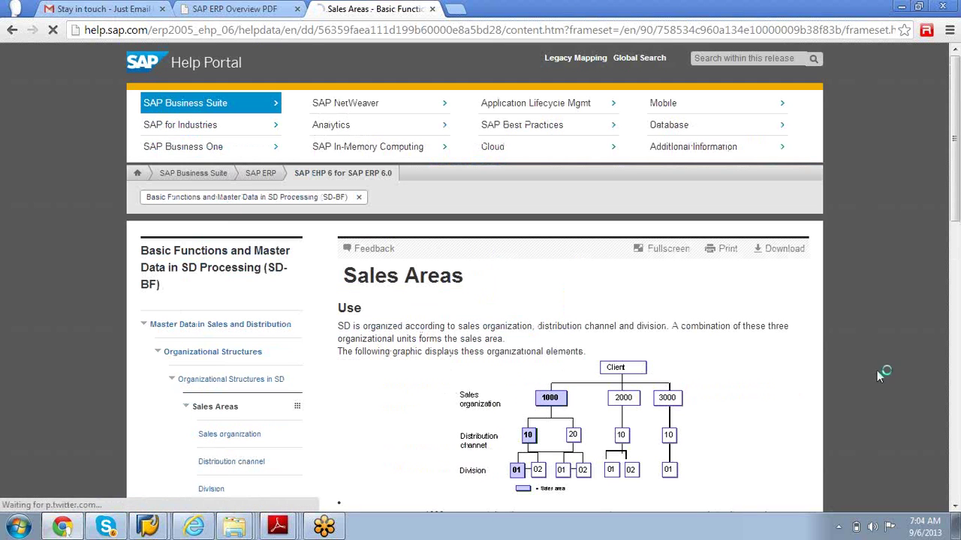
{"action": "left_click", "coordinate": [956, 507]}
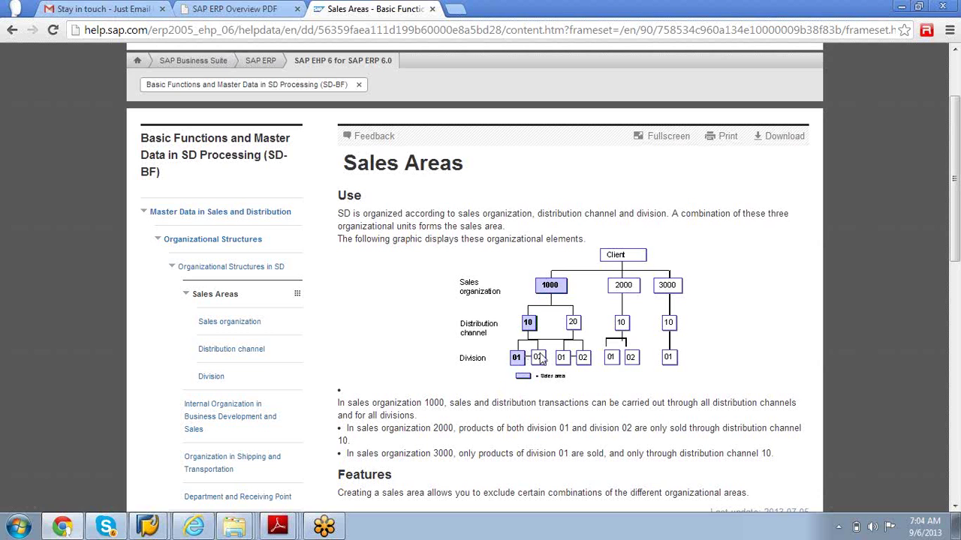
{"action": "left_click", "coordinate": [901, 6]}
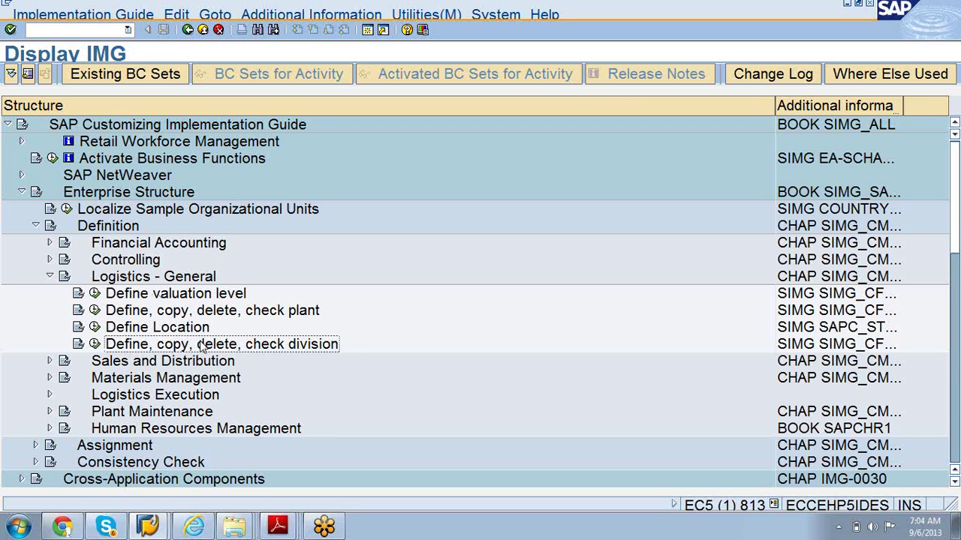
Step: Read the division activity's documentation and the Sales and Distribution definition of a division, then close the help
{"action": "left_click", "coordinate": [78, 345]}
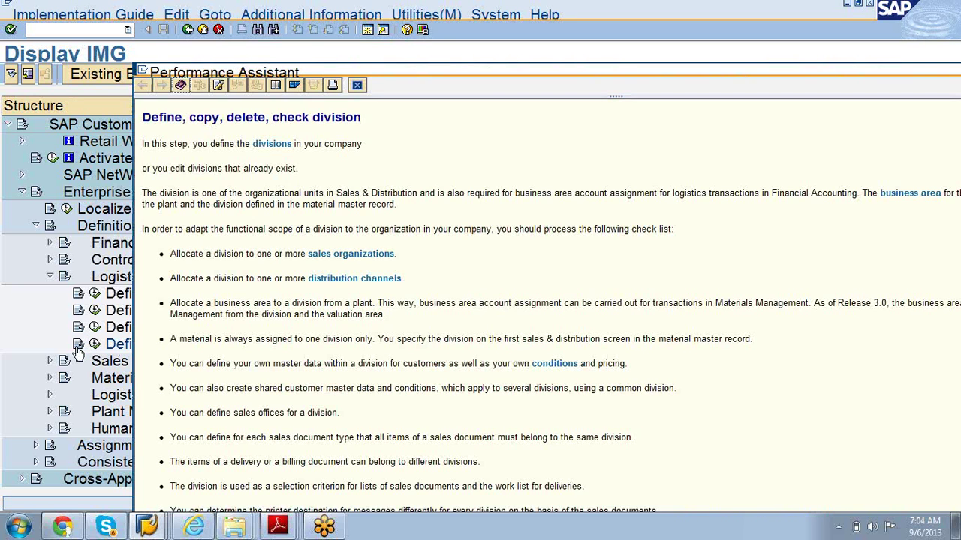
{"action": "left_click", "coordinate": [271, 145]}
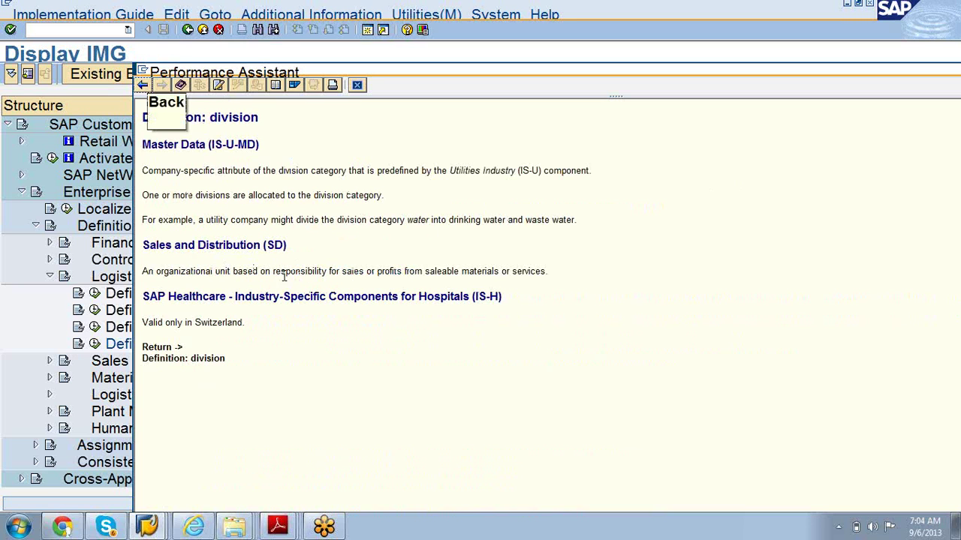
{"action": "left_click_drag", "start_coordinate": [142, 271], "coordinate": [564, 277]}
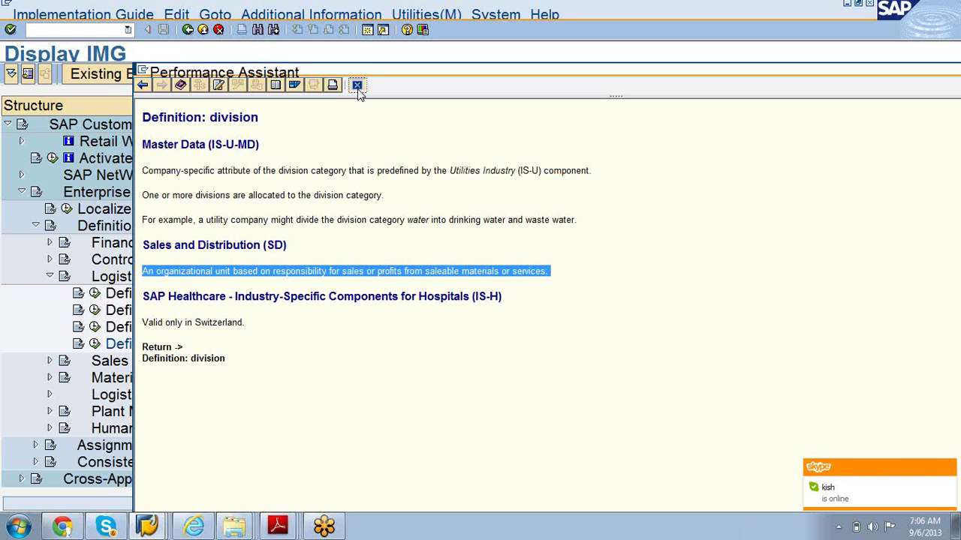
{"action": "left_click", "coordinate": [357, 86]}
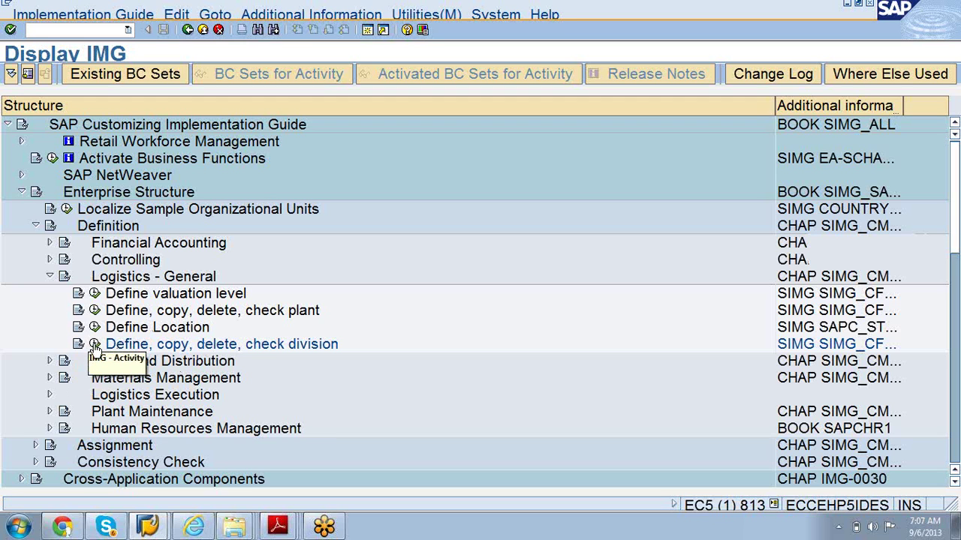
Step: Open the Define Division activity under Logistics - General
{"action": "left_click", "coordinate": [95, 345]}
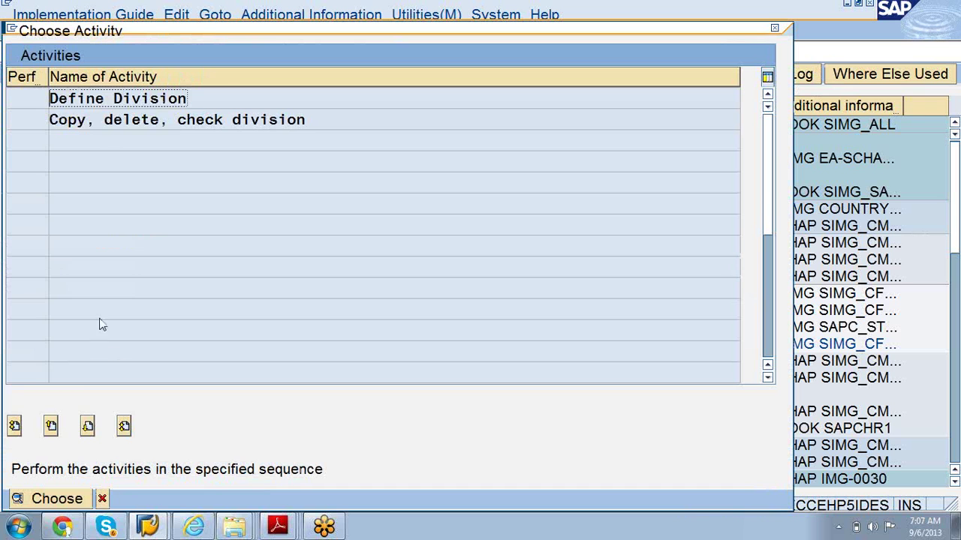
{"action": "left_click", "coordinate": [101, 497]}
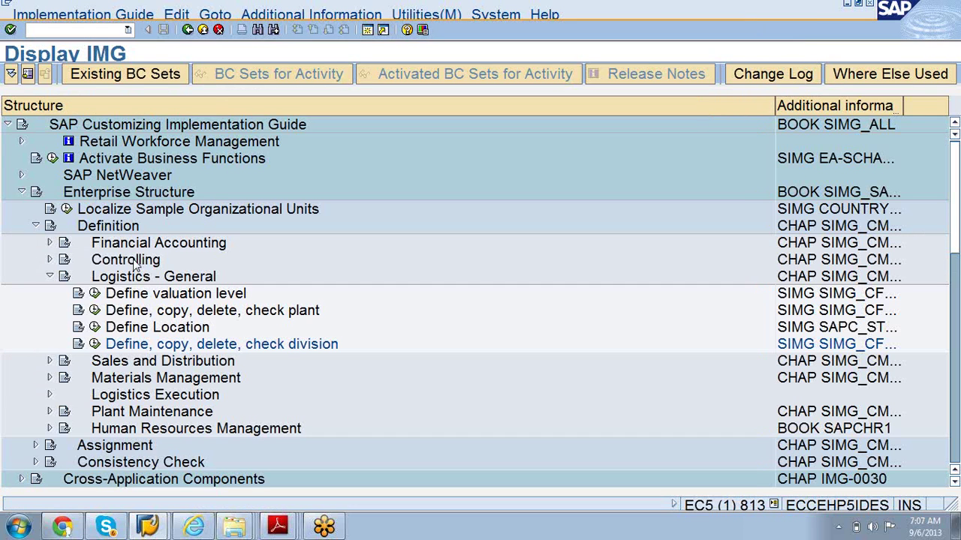
{"action": "left_click", "coordinate": [95, 344]}
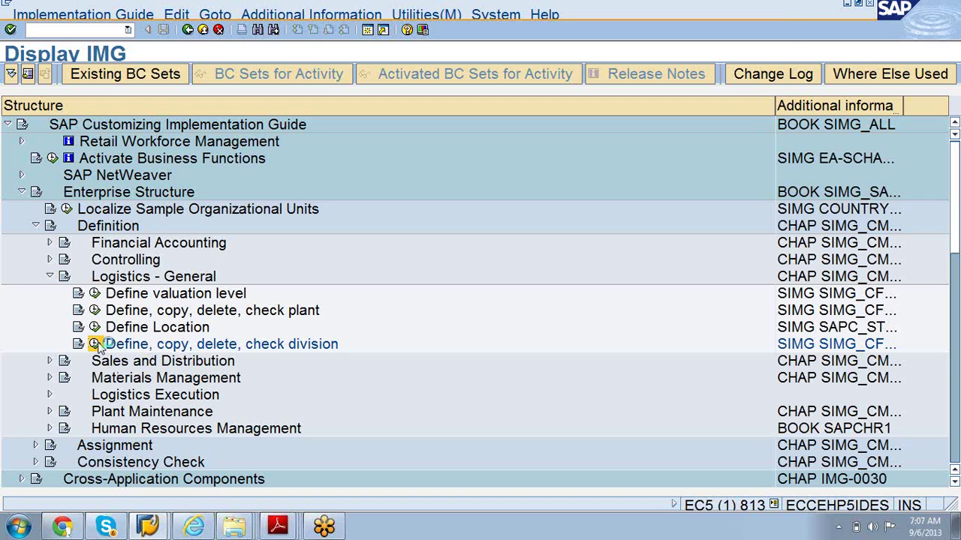
{"action": "double_click", "coordinate": [138, 99]}
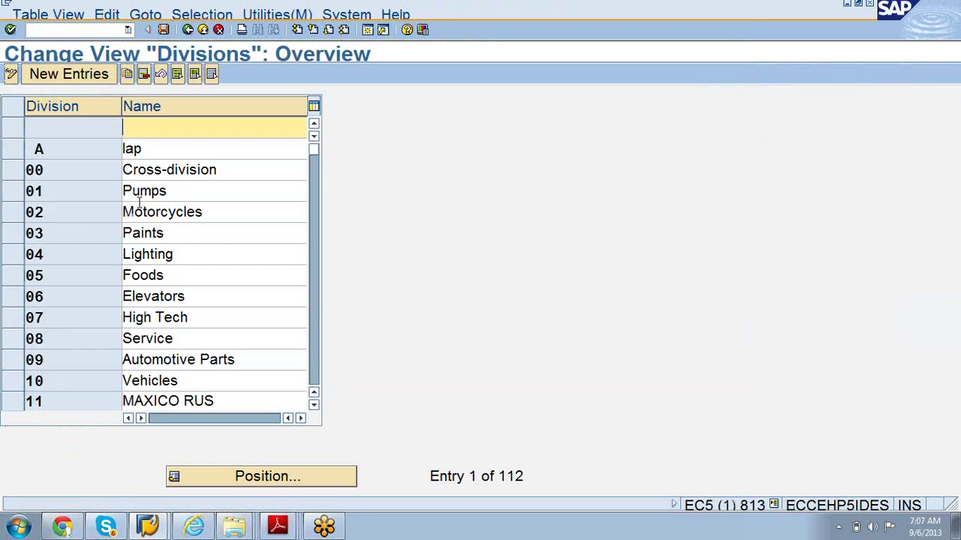
Step: Mark divisions 03 Paints, 01 Pumps and 02 Motorcycles in the divisions overview, then return to the activity selection
{"action": "left_click", "coordinate": [13, 239]}
{"action": "left_click", "coordinate": [18, 193]}
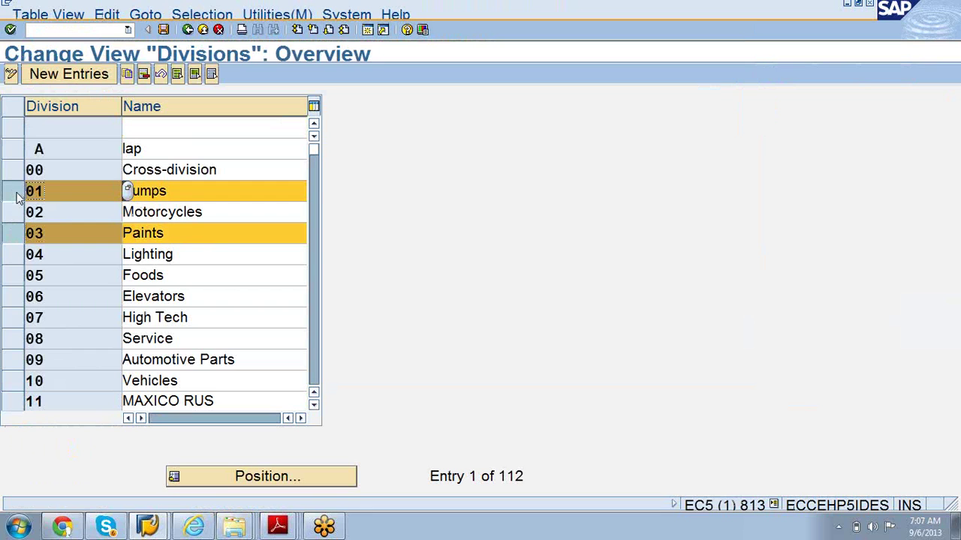
{"action": "left_click", "coordinate": [19, 216]}
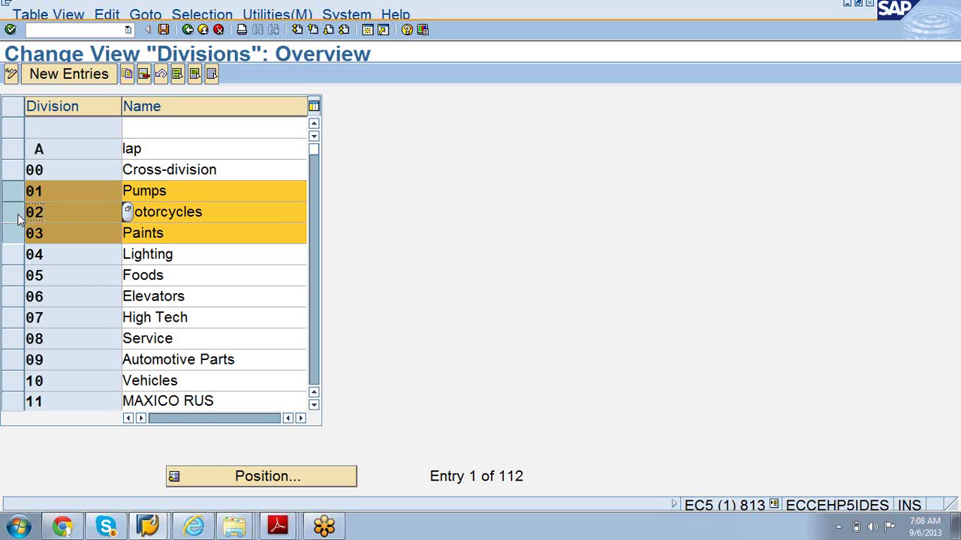
{"action": "left_click", "coordinate": [189, 29]}
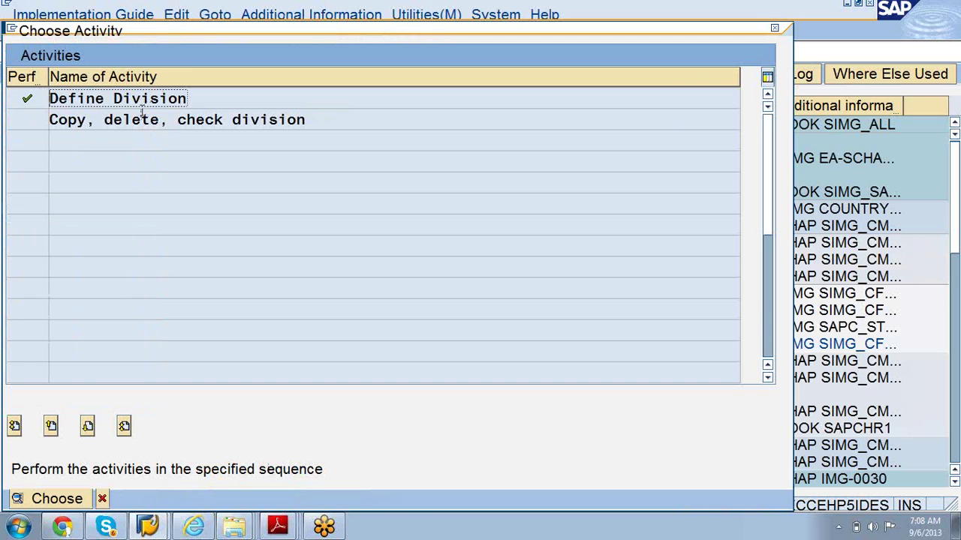
Step: Open the Copy, delete, check division activity and try to copy division 00 to 99, declining to complete the existing object
{"action": "double_click", "coordinate": [143, 121]}
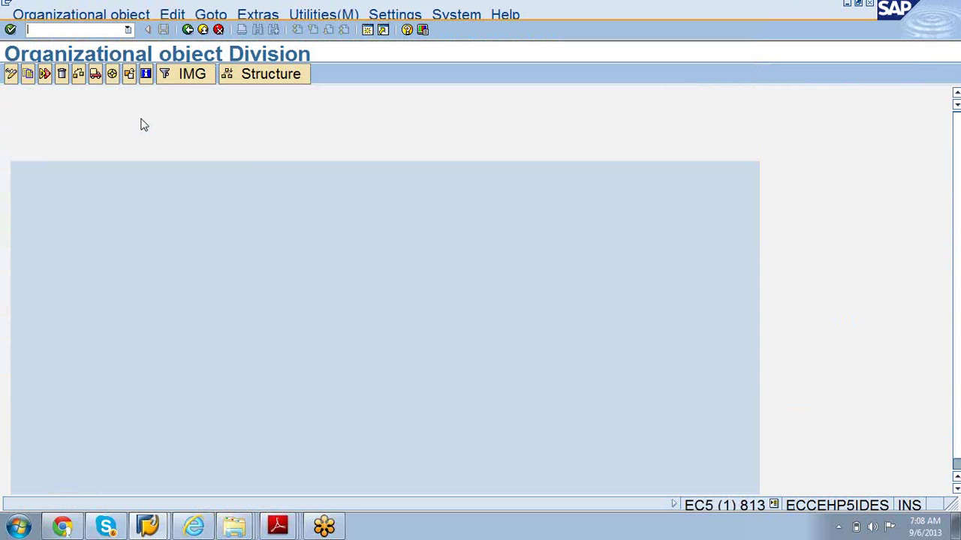
{"action": "left_click", "coordinate": [91, 16]}
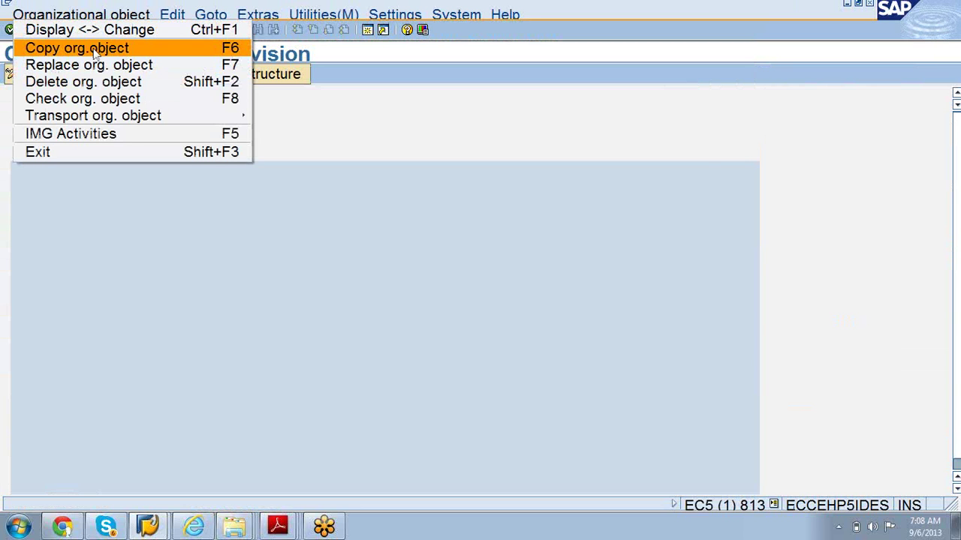
{"action": "left_click", "coordinate": [96, 50]}
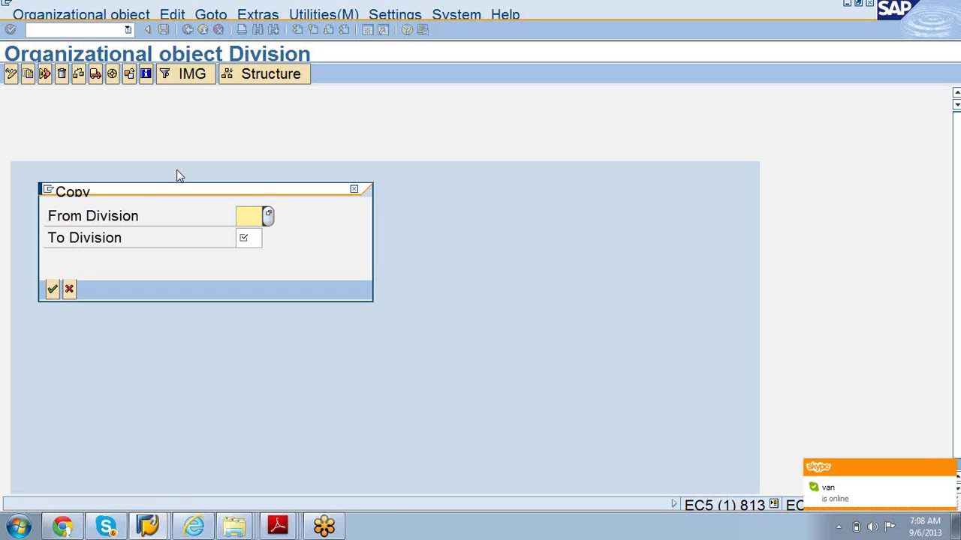
{"action": "type", "text": "00"}
{"action": "key", "text": "Tab"}
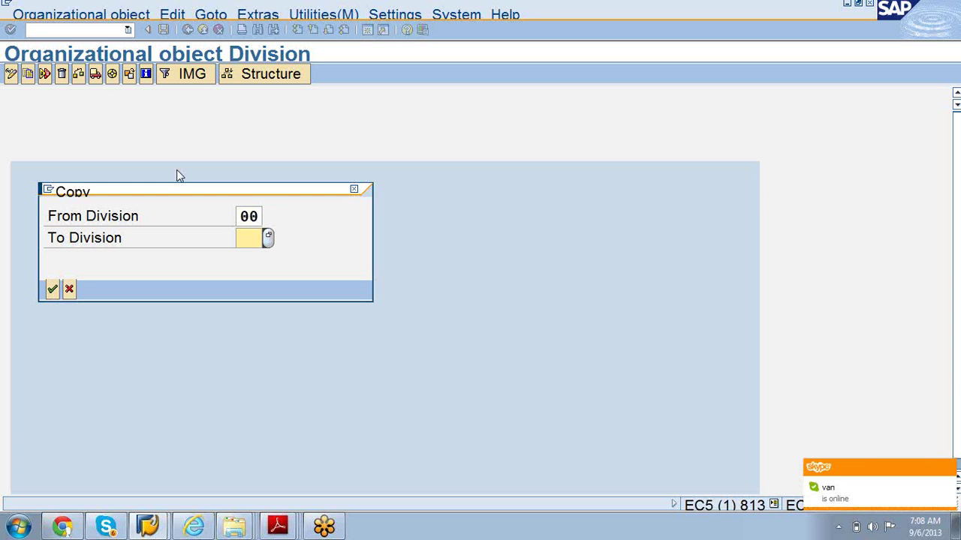
{"action": "type", "text": "99"}
{"action": "key", "text": "Return"}
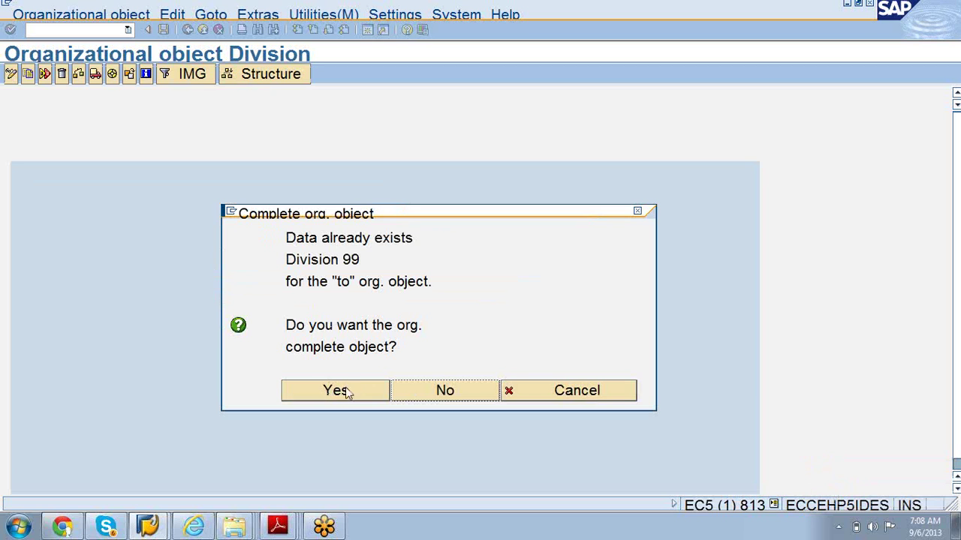
{"action": "left_click", "coordinate": [421, 391]}
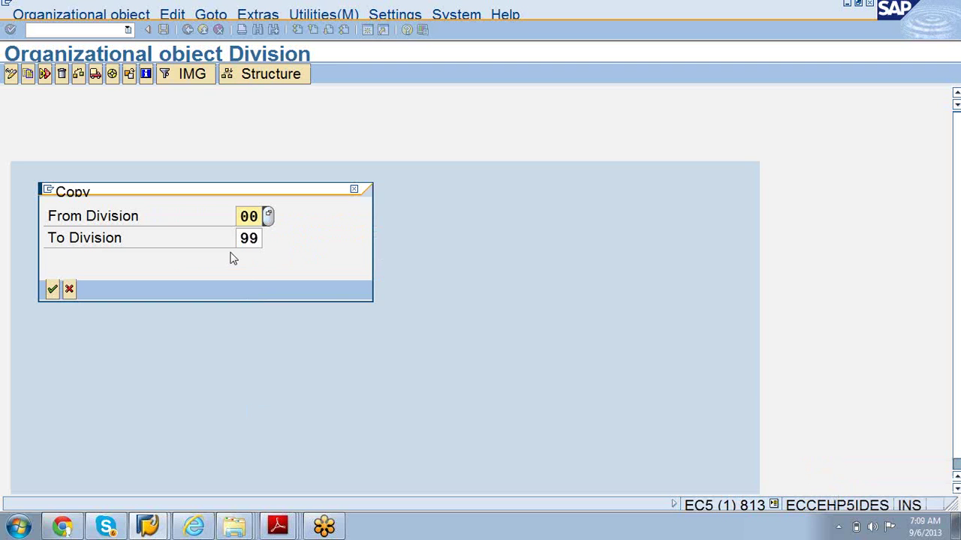
Step: Try to copy division 00 to 90, declining to complete the existing object
{"action": "left_click", "coordinate": [259, 237]}
{"action": "key", "text": "BackSpace"}
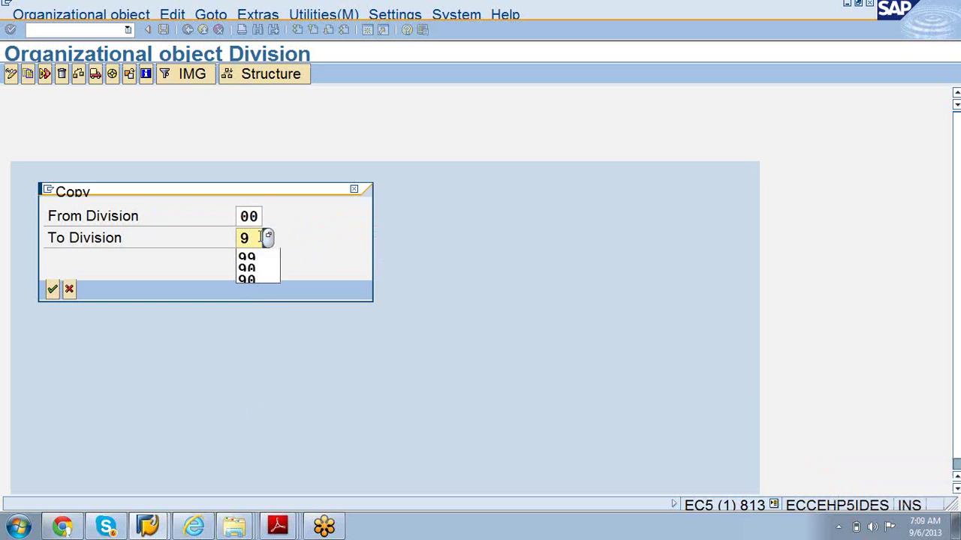
{"action": "type", "text": "0"}
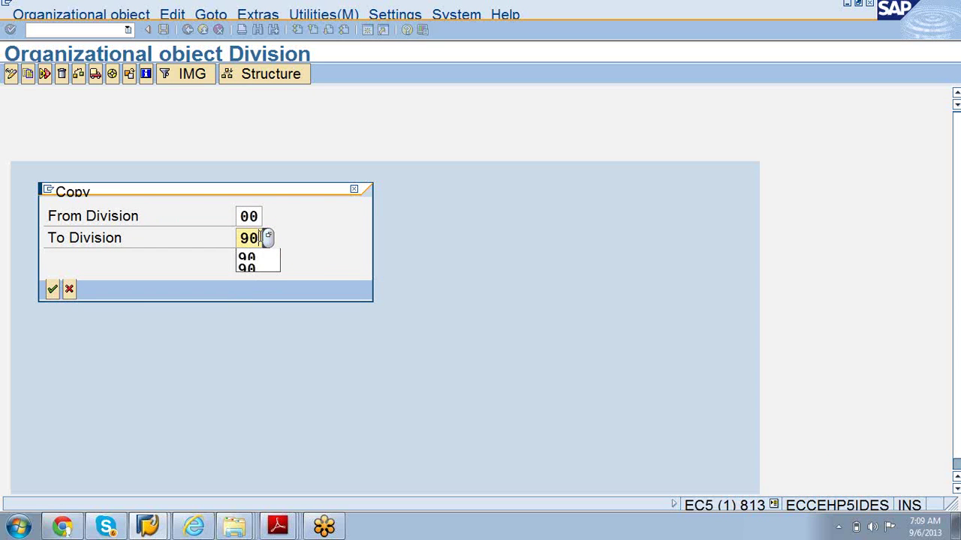
{"action": "key", "text": "Return"}
{"action": "key", "text": "Return"}
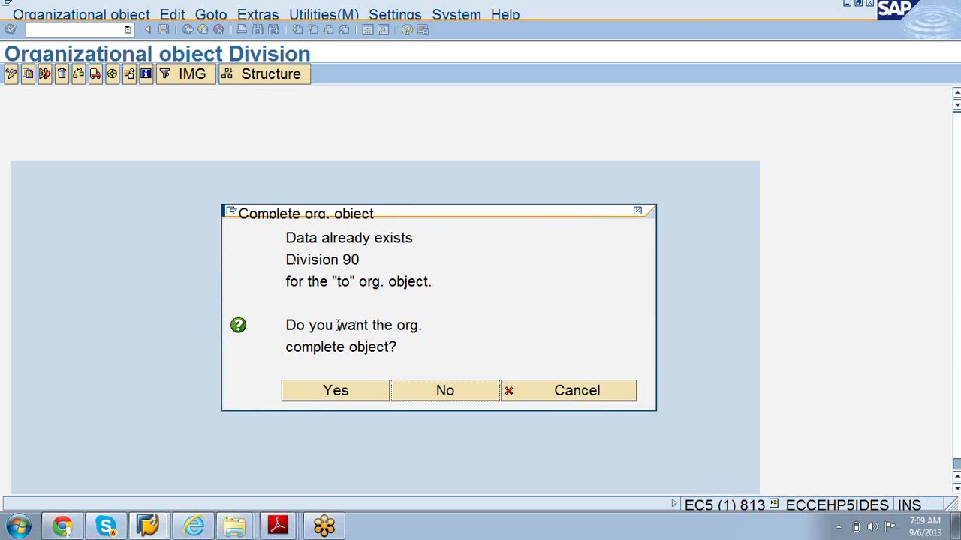
{"action": "left_click", "coordinate": [411, 401]}
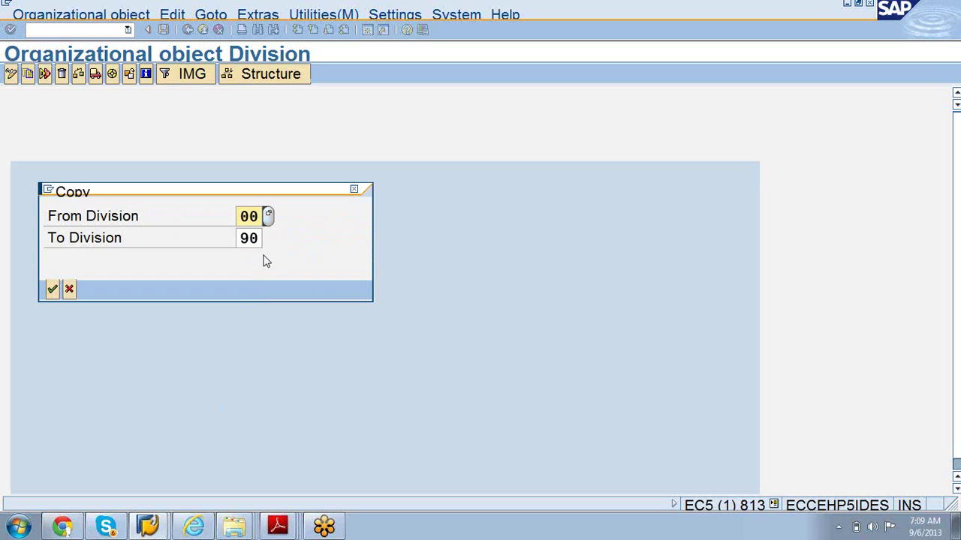
Step: Copy division 00 to 82, agreeing to transport number ranges and using customizing request EC5K901423
{"action": "left_click", "coordinate": [262, 238]}
{"action": "key", "text": "BackSpace"}
{"action": "key", "text": "BackSpace"}
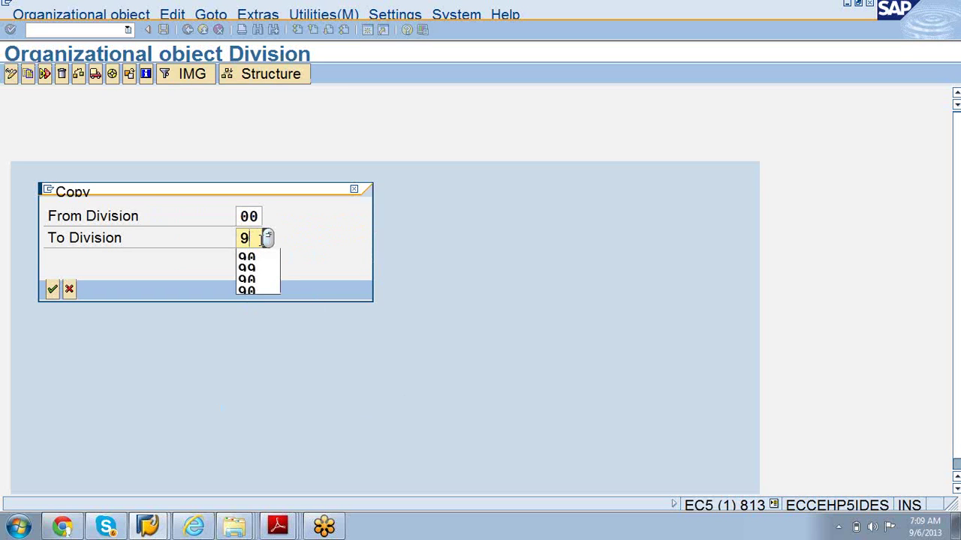
{"action": "type", "text": "82"}
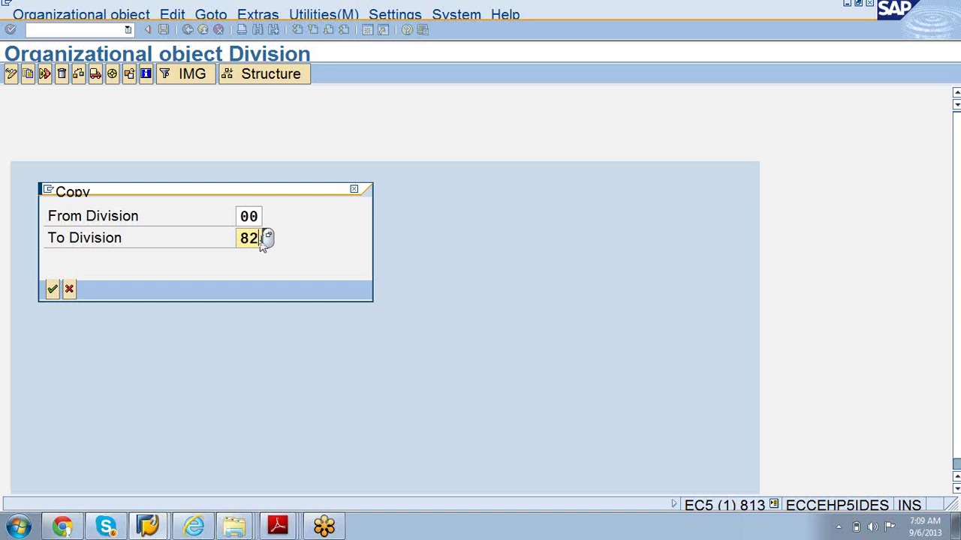
{"action": "key", "text": "Return"}
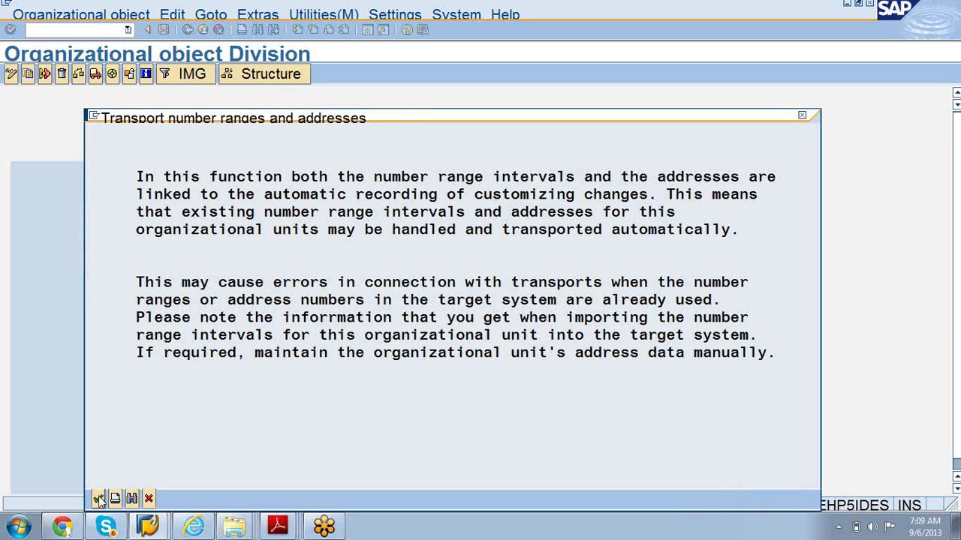
{"action": "left_click", "coordinate": [100, 500]}
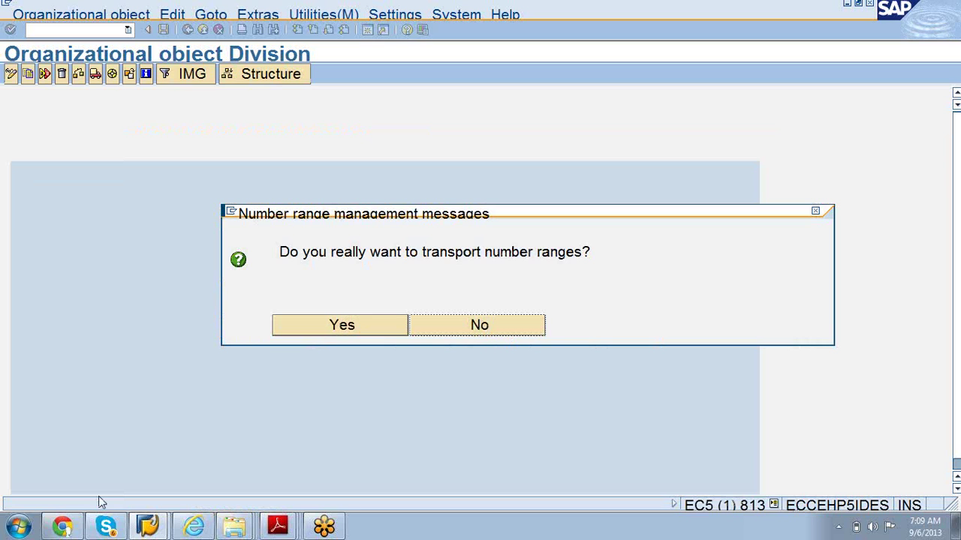
{"action": "left_click", "coordinate": [301, 322]}
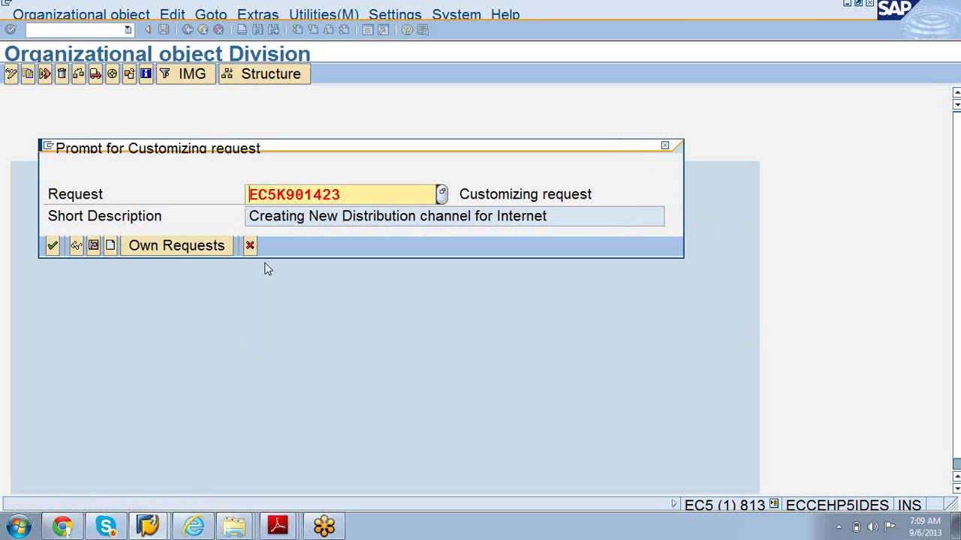
{"action": "left_click", "coordinate": [52, 247]}
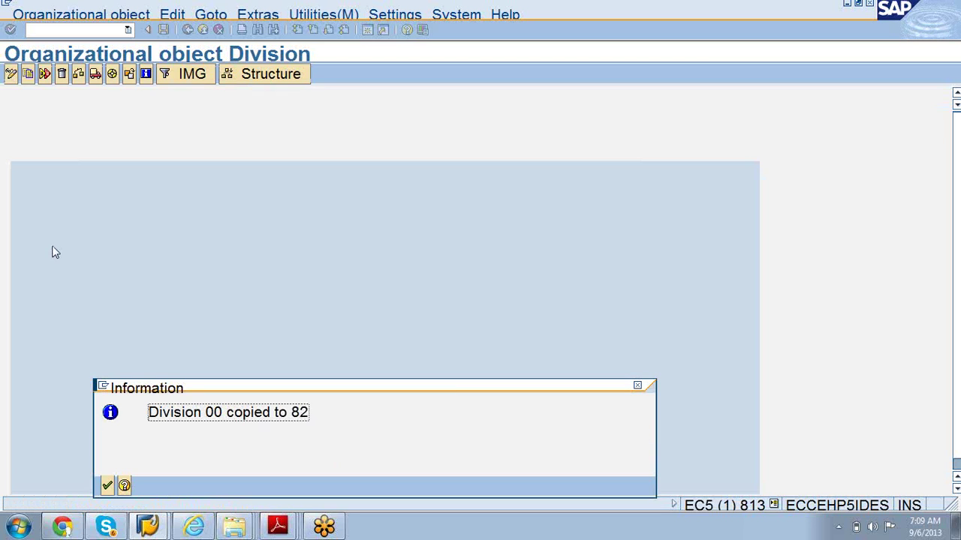
{"action": "left_click", "coordinate": [109, 487]}
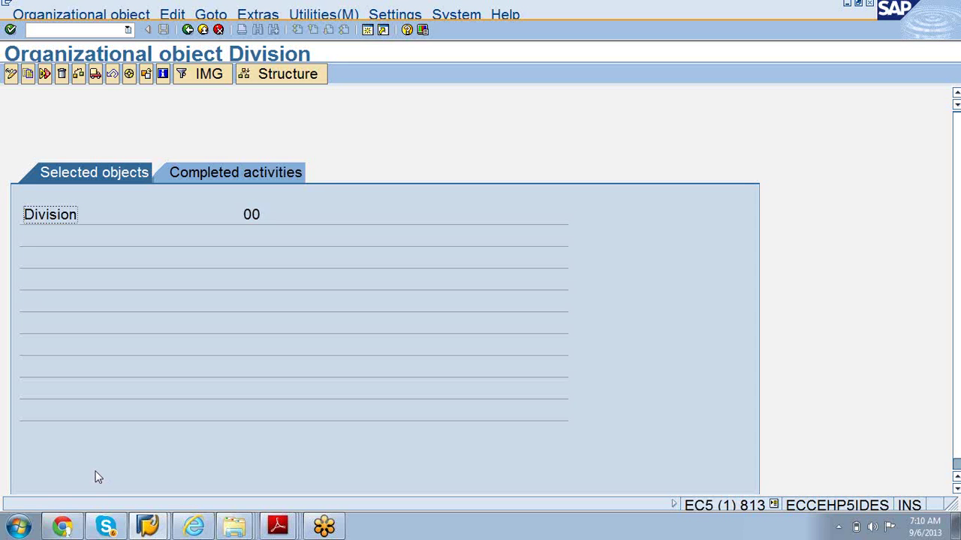
Step: Review the selected objects and completed activities of the division copy, then return to the implementation guide structure
{"action": "left_click", "coordinate": [88, 175]}
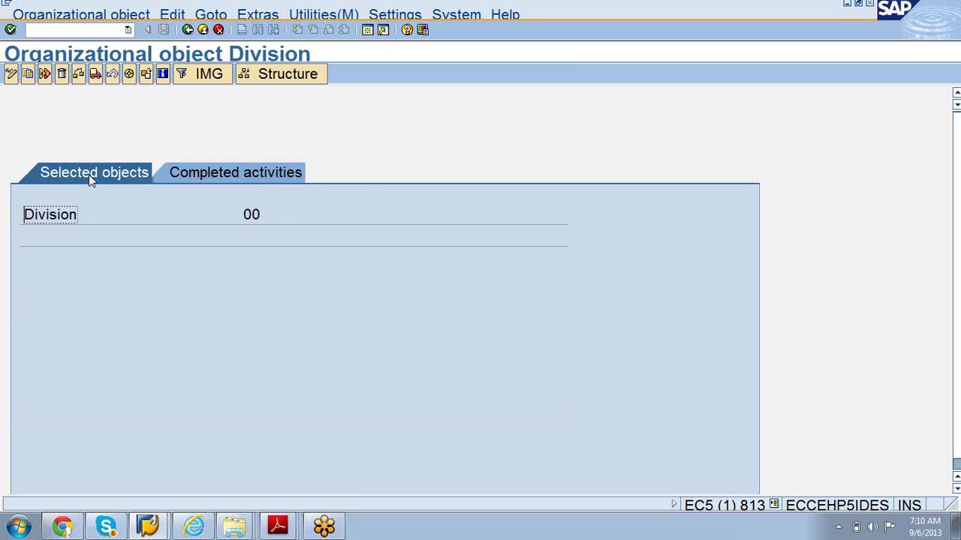
{"action": "left_click", "coordinate": [232, 175]}
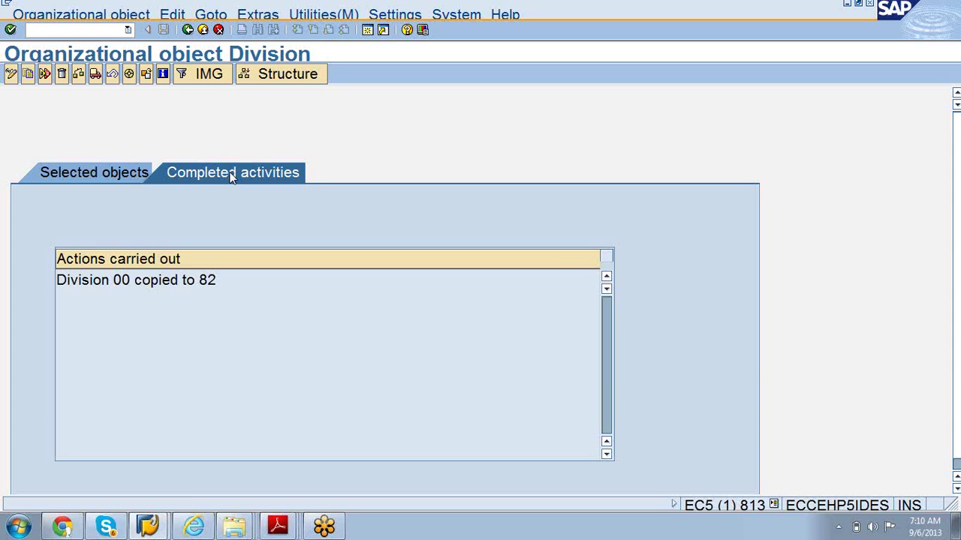
{"action": "left_click", "coordinate": [187, 30]}
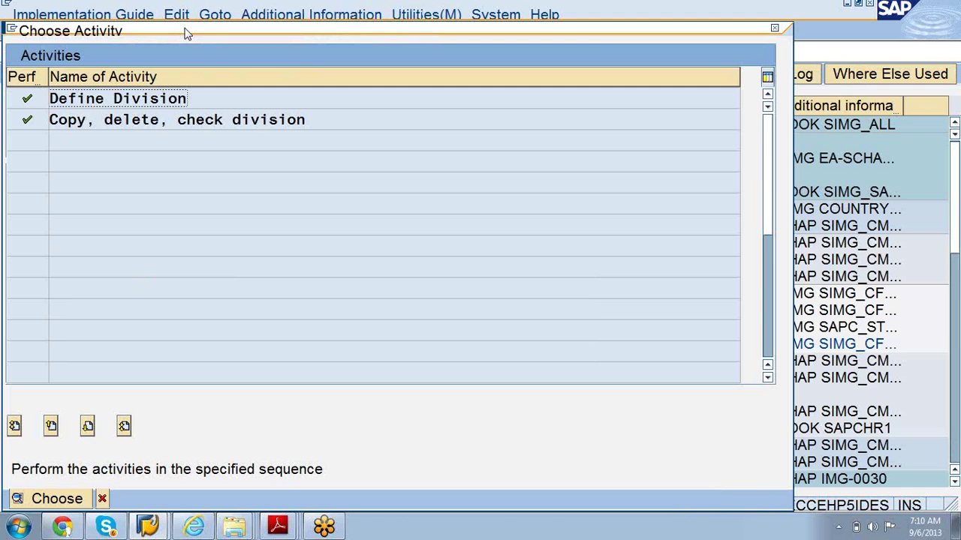
{"action": "left_click", "coordinate": [779, 32]}
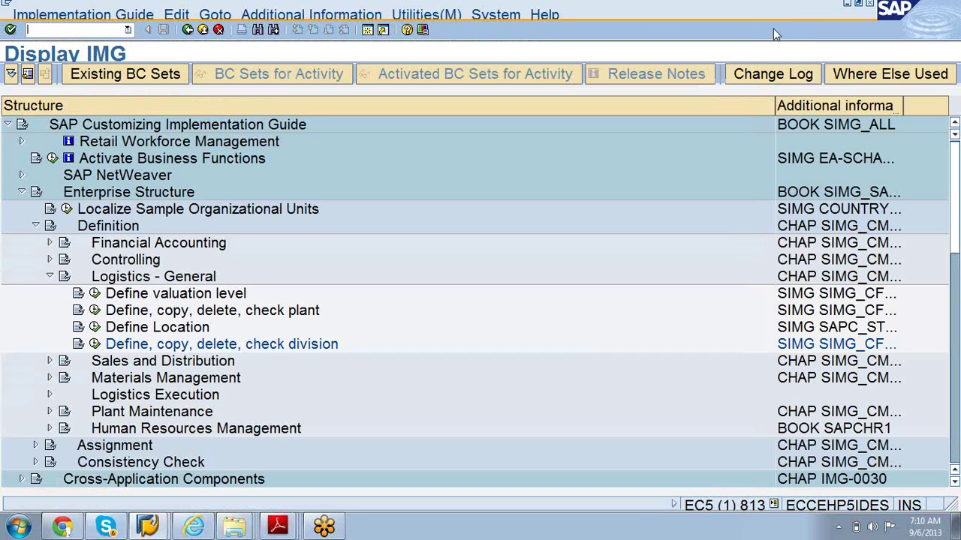
Step: Minimize the implementation guide window and close the Sales Areas list in the customer creation session
{"action": "left_click", "coordinate": [849, 3]}
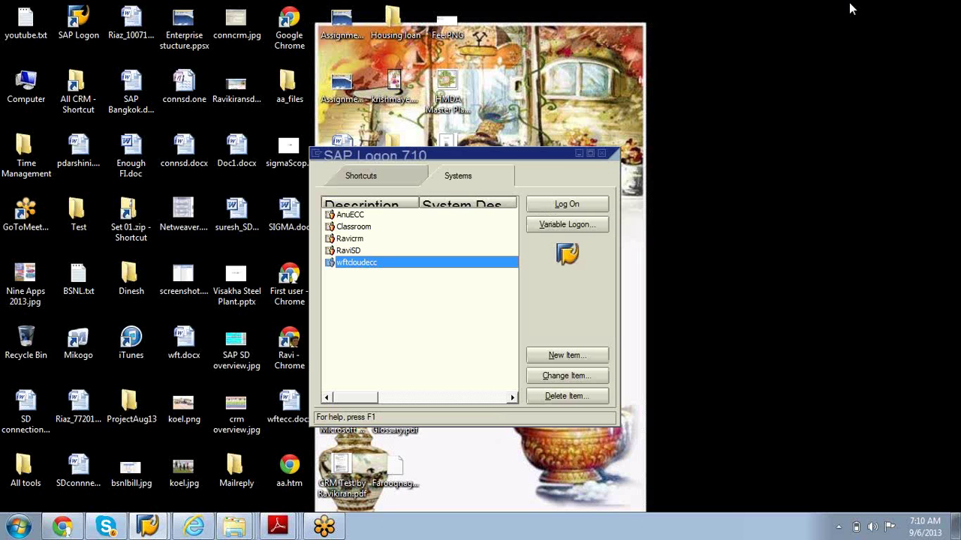
{"action": "left_click", "coordinate": [950, 98]}
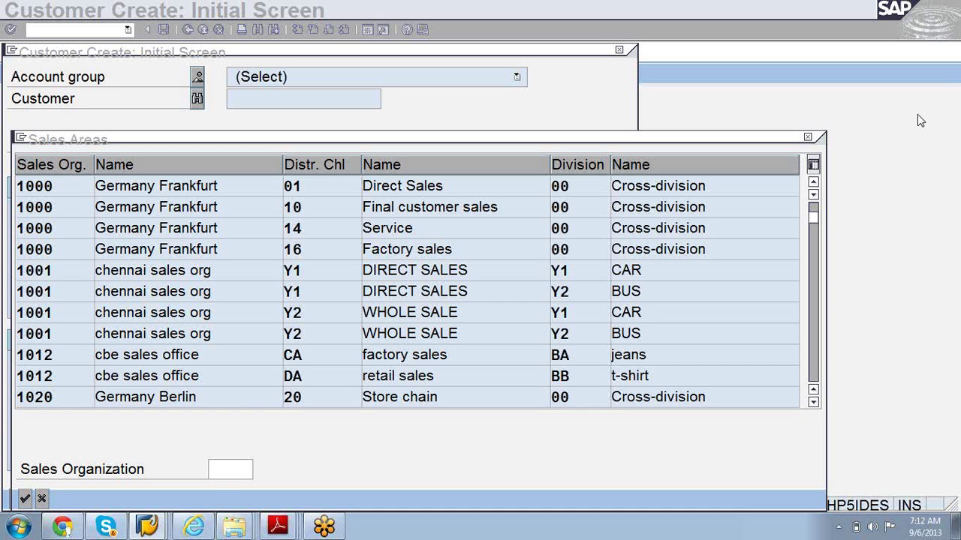
{"action": "left_click", "coordinate": [808, 138]}
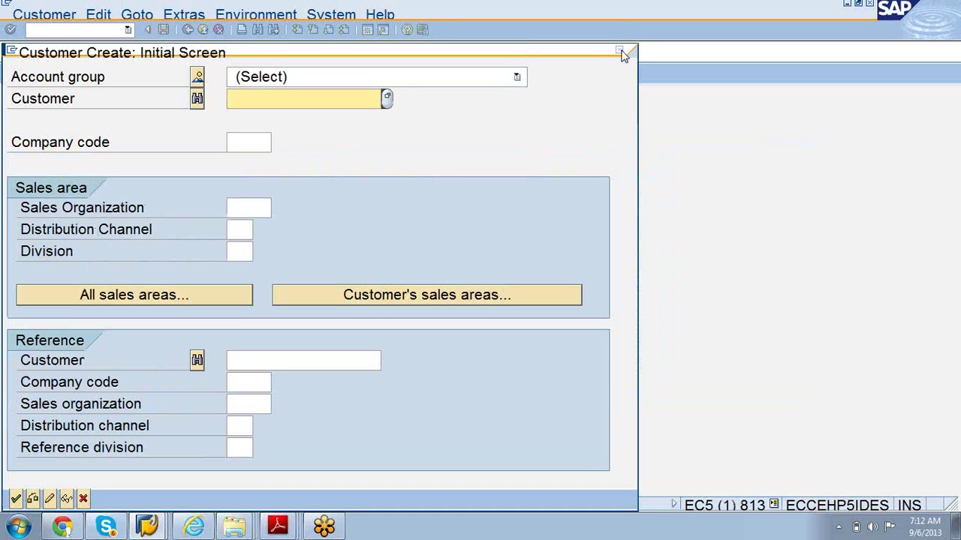
Step: List all sales areas for the new customer and position the list at sales organization 1000
{"action": "left_click", "coordinate": [208, 295]}
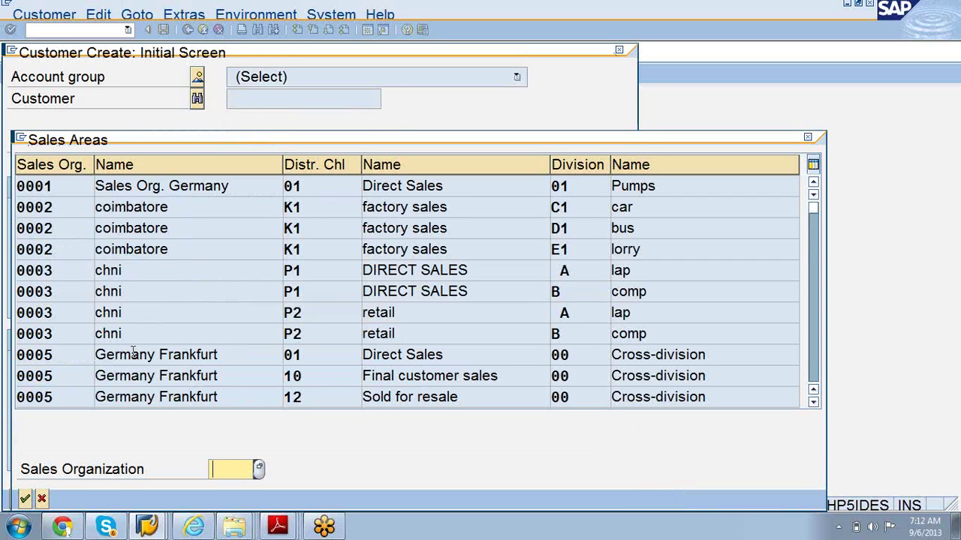
{"action": "type", "text": "1"}
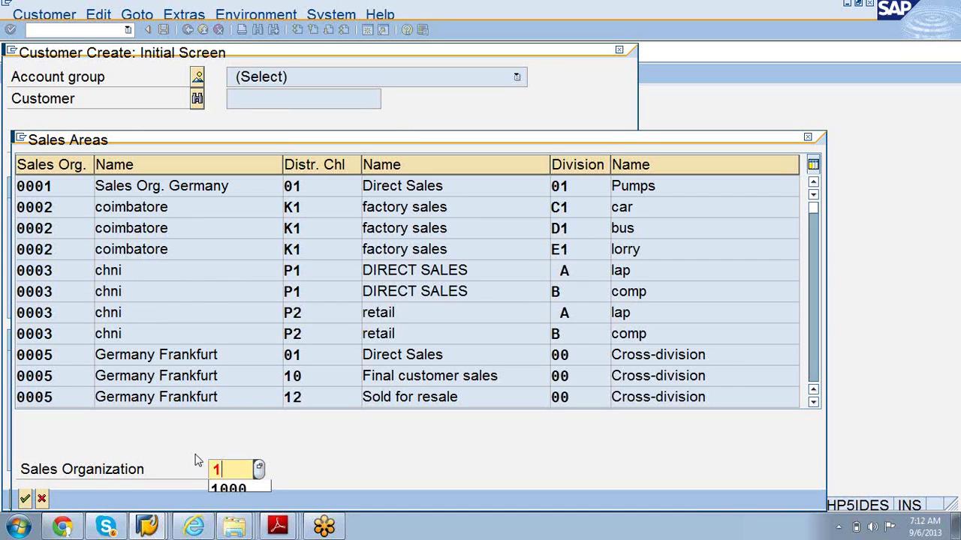
{"action": "type", "text": "000"}
{"action": "key", "text": "Return"}
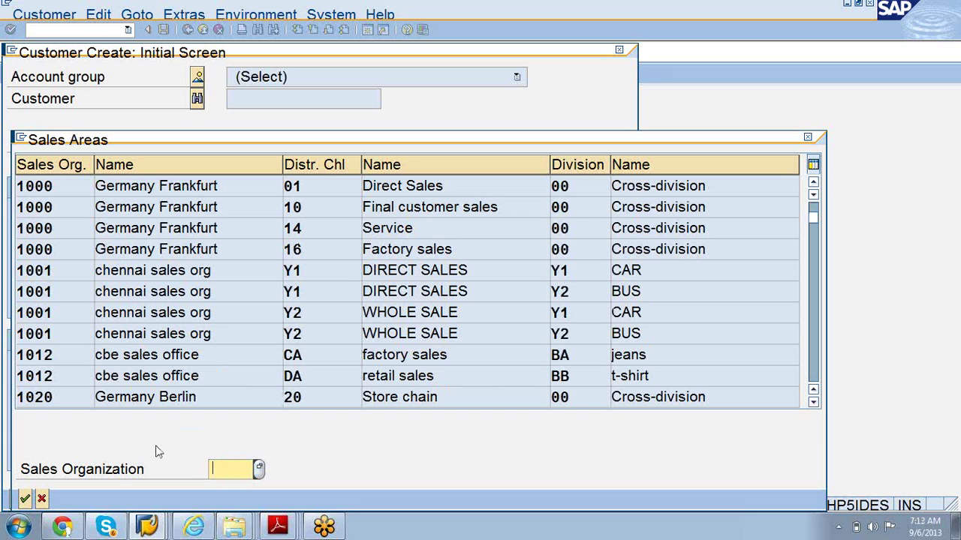
Step: Position the sales areas list at sales organization 9000, examine the 9009 combinations and following entries, then close the list
{"action": "type", "text": "9000"}
{"action": "key", "text": "Return"}
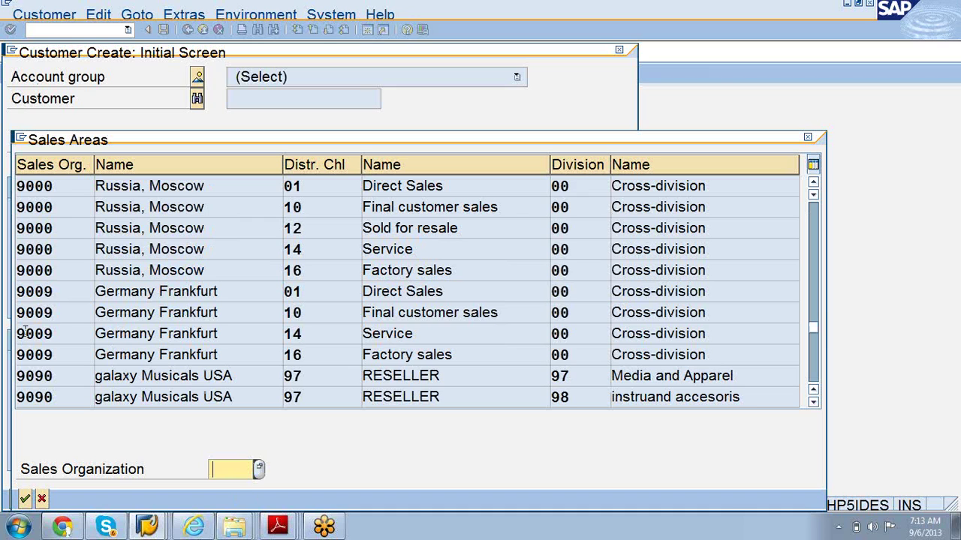
{"action": "left_click", "coordinate": [70, 309]}
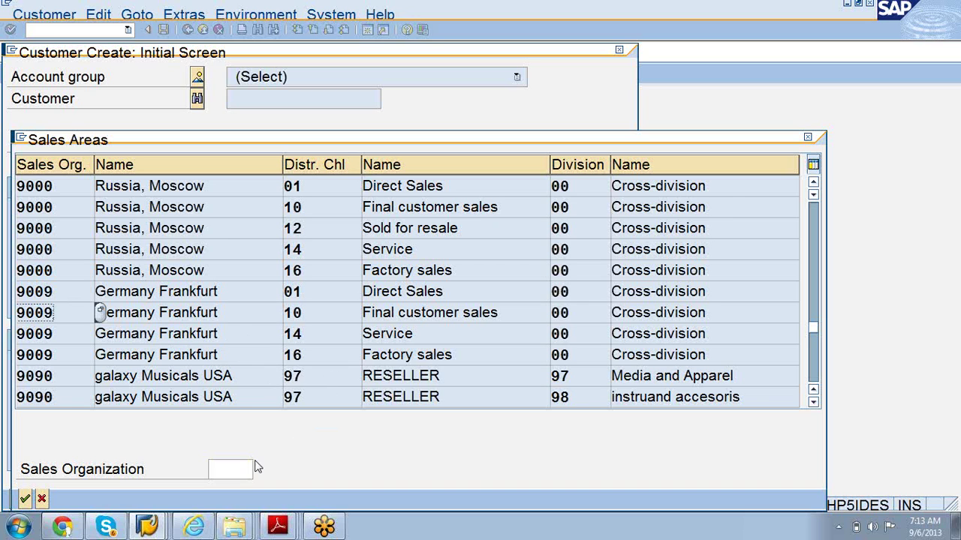
{"action": "key", "text": "Page_Down"}
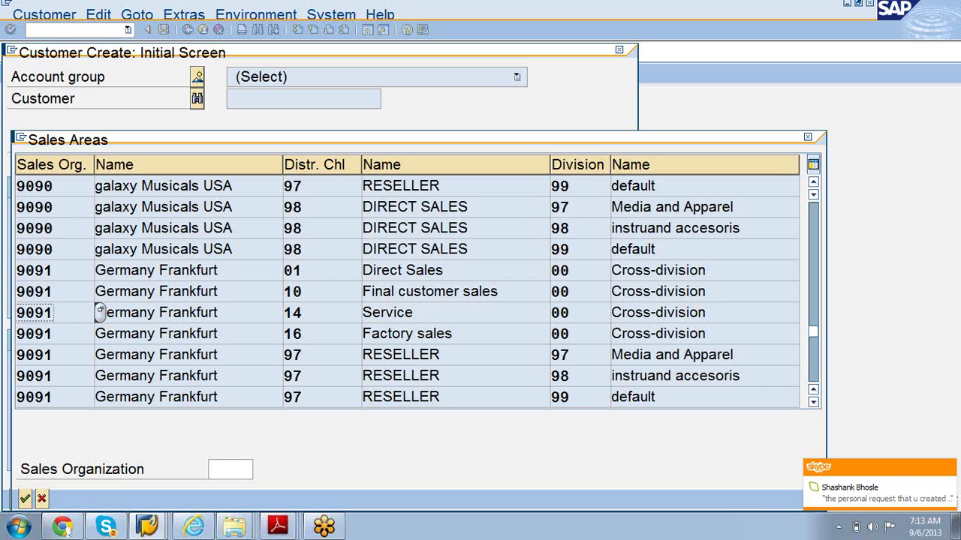
{"action": "left_click", "coordinate": [949, 471]}
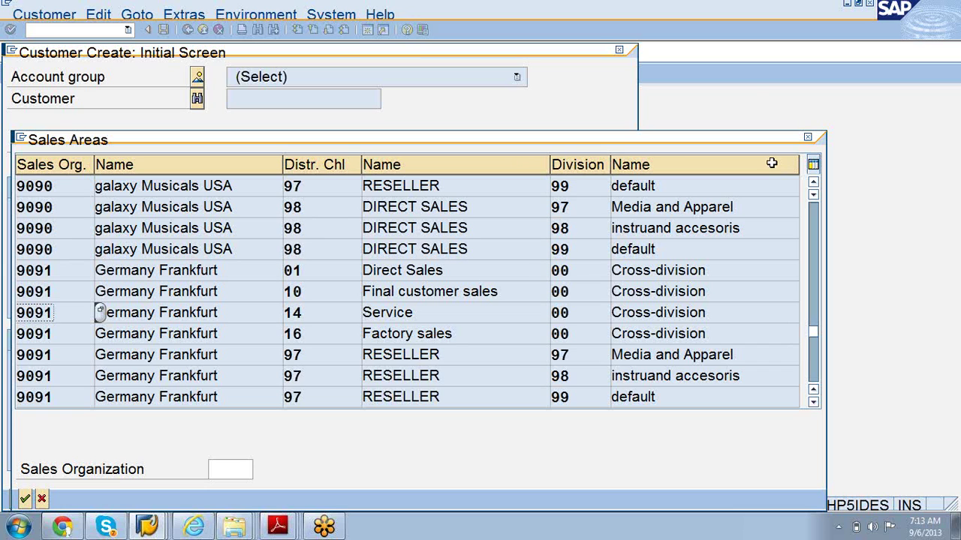
{"action": "left_click", "coordinate": [809, 140]}
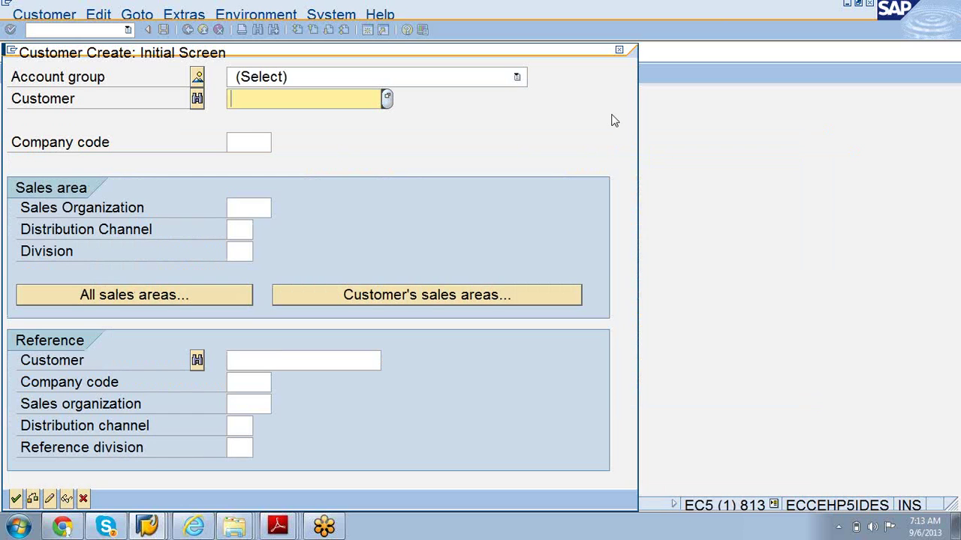
Step: List all sales areas again and position the list at sales organization 1000, then at 0001, to examine the combinations
{"action": "left_click", "coordinate": [196, 295]}
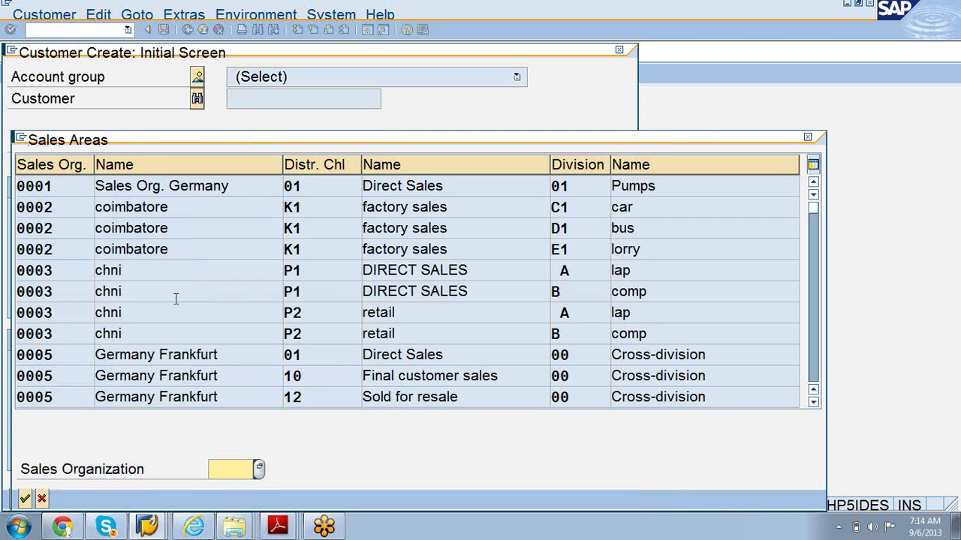
{"action": "type", "text": "1"}
{"action": "left_click", "coordinate": [231, 489]}
{"action": "key", "text": "Return"}
{"action": "type", "text": "0000"}
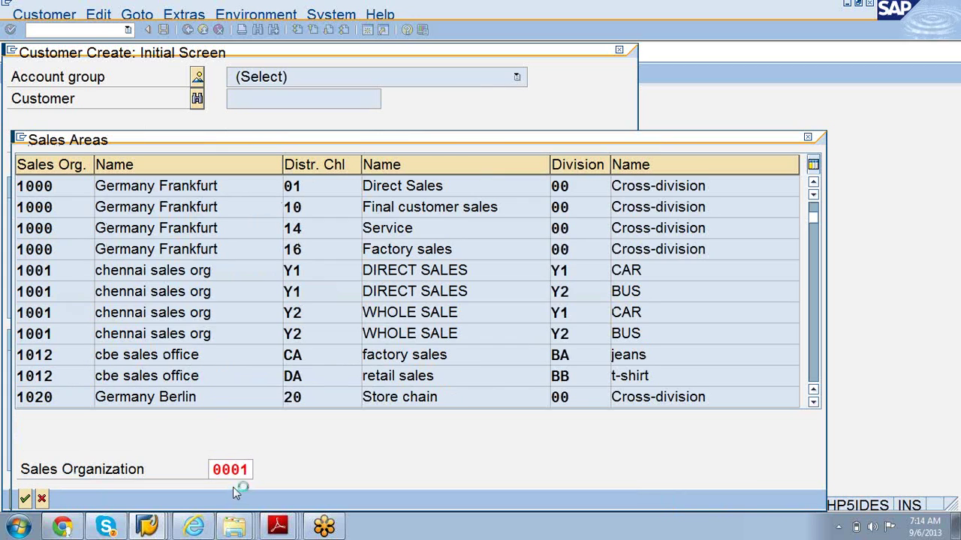
{"action": "key", "text": "Return"}
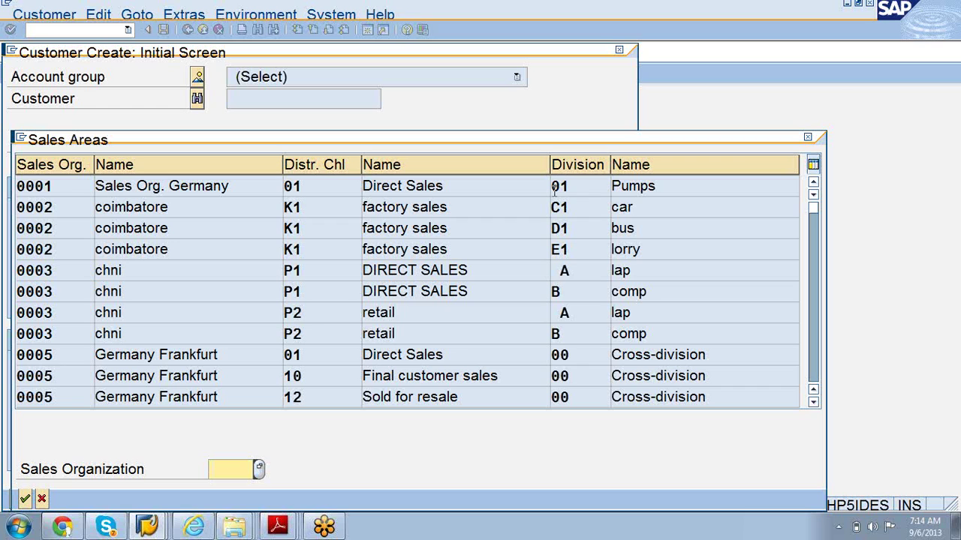
Step: Close the Sales Areas list and leave customer creation to return to the SAP Easy Access screen
{"action": "left_click", "coordinate": [809, 142]}
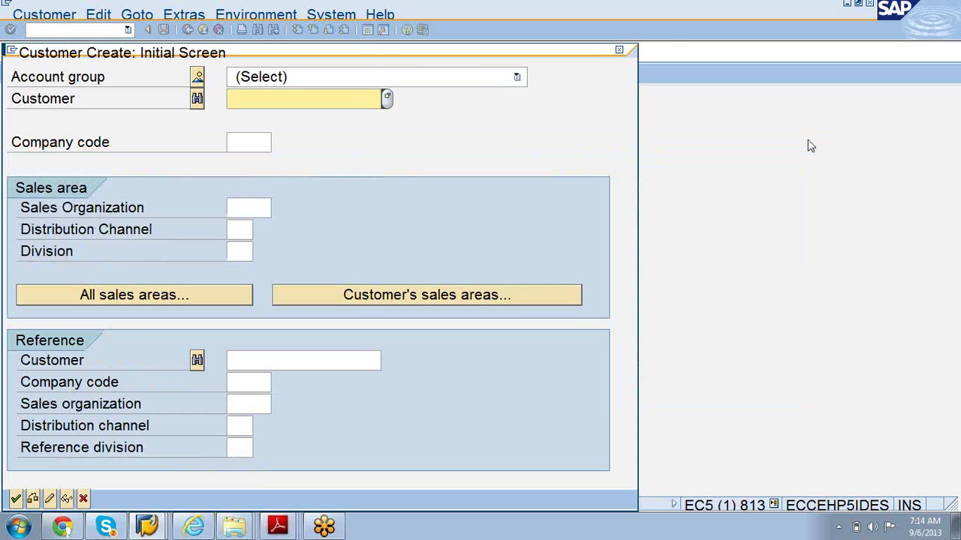
{"action": "left_click", "coordinate": [620, 51]}
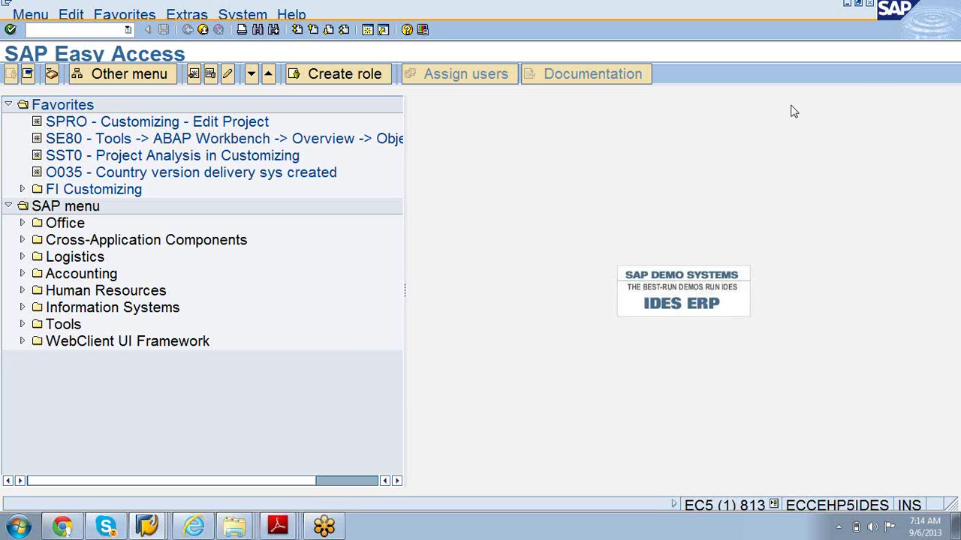
{"action": "left_click", "coordinate": [952, 31]}
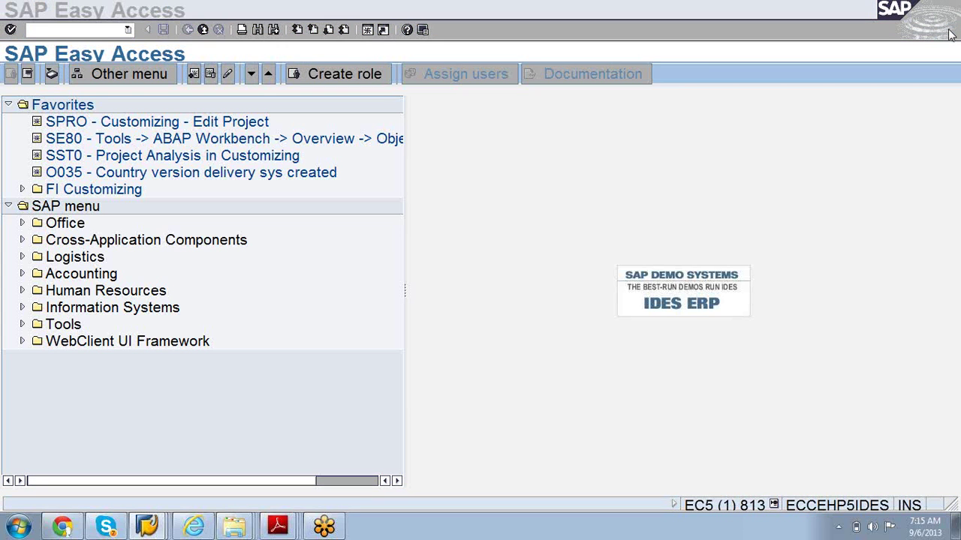